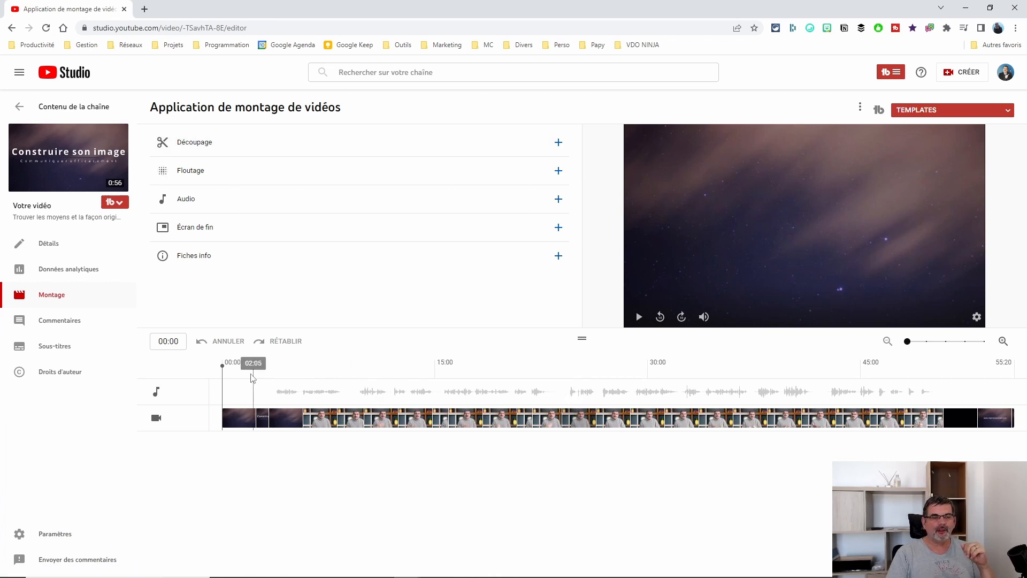
# Open the video's trimming editor and trim the clip to start at 05:15 and end at 50:20.
pyautogui.moveTo(221, 374)
pyautogui.mouseDown()
pyautogui.moveTo(271, 372)
pyautogui.moveTo(245, 378)
pyautogui.moveTo(230, 369)
pyautogui.mouseUp()
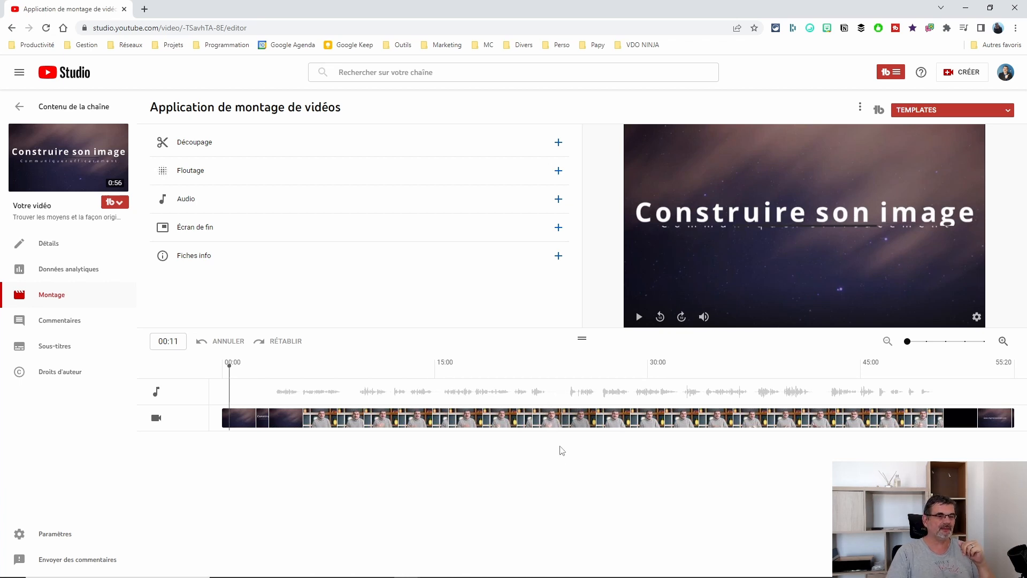
pyautogui.click(220, 376)
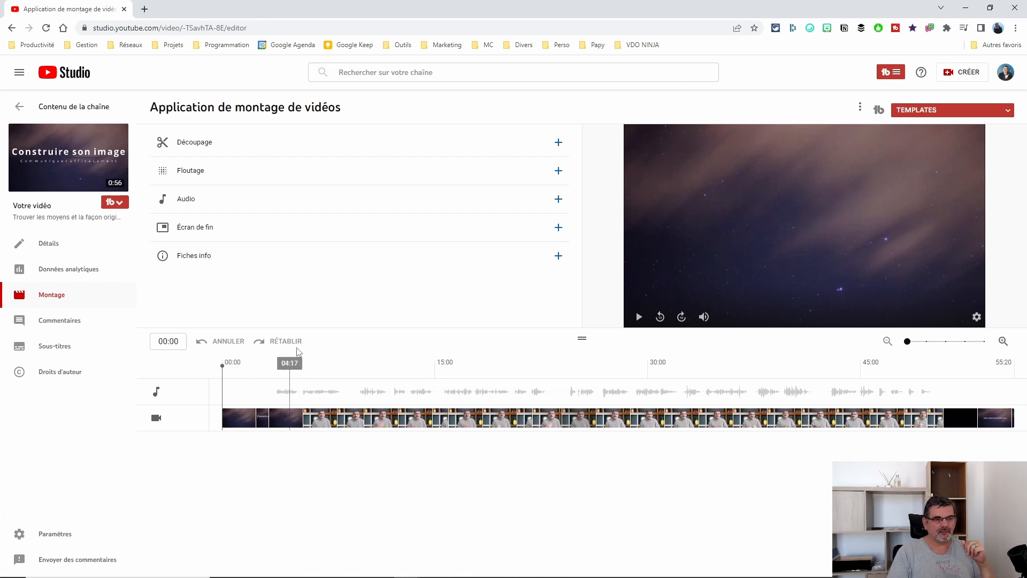
pyautogui.click(213, 146)
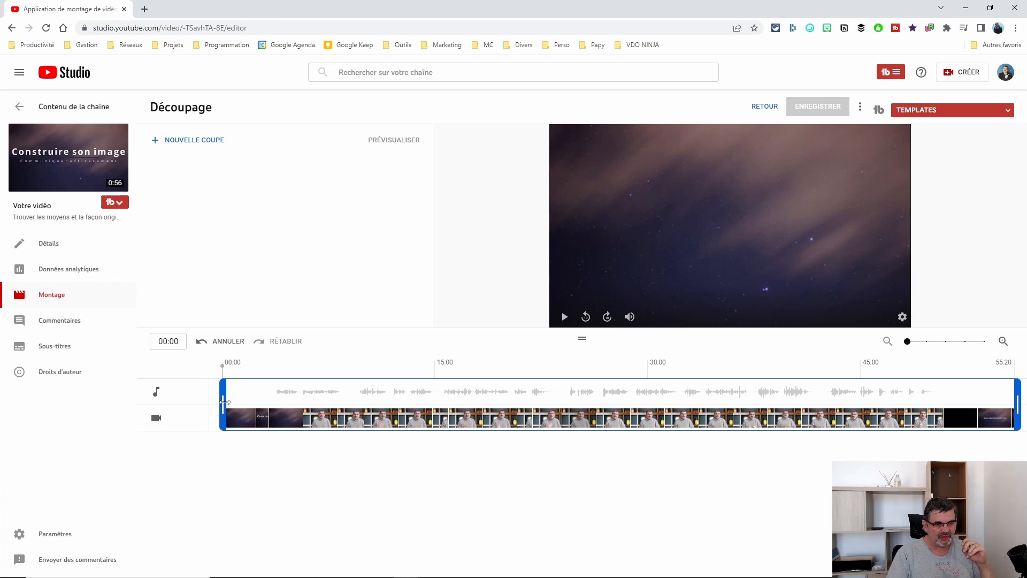
pyautogui.moveTo(224, 396); pyautogui.dragTo(266, 406)
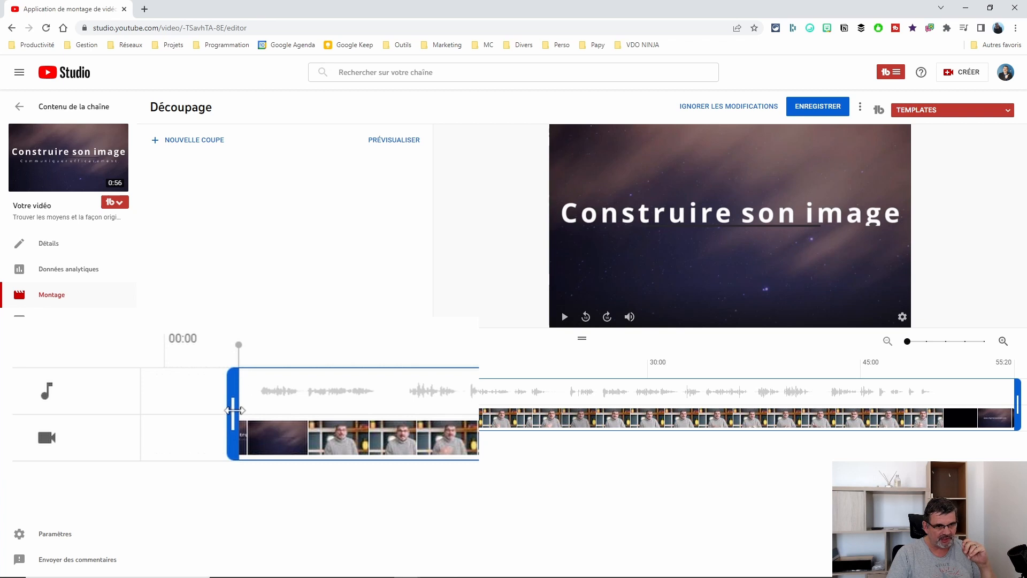
pyautogui.moveTo(260, 404); pyautogui.dragTo(303, 408)
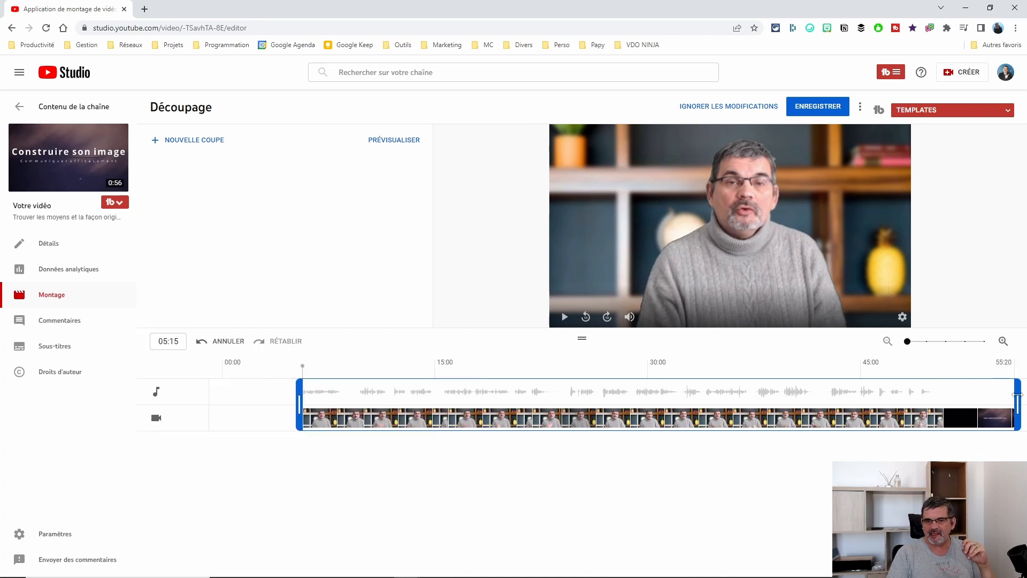
pyautogui.moveTo(1016, 397); pyautogui.dragTo(945, 397)
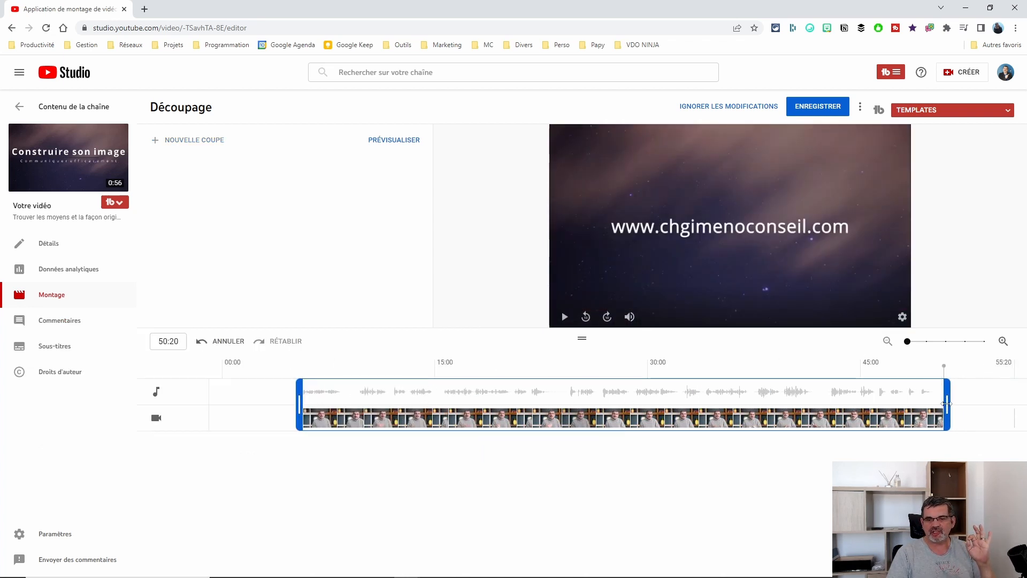
pyautogui.moveTo(945, 404)
pyautogui.mouseDown()
pyautogui.moveTo(956, 404)
pyautogui.moveTo(945, 404)
pyautogui.mouseUp()
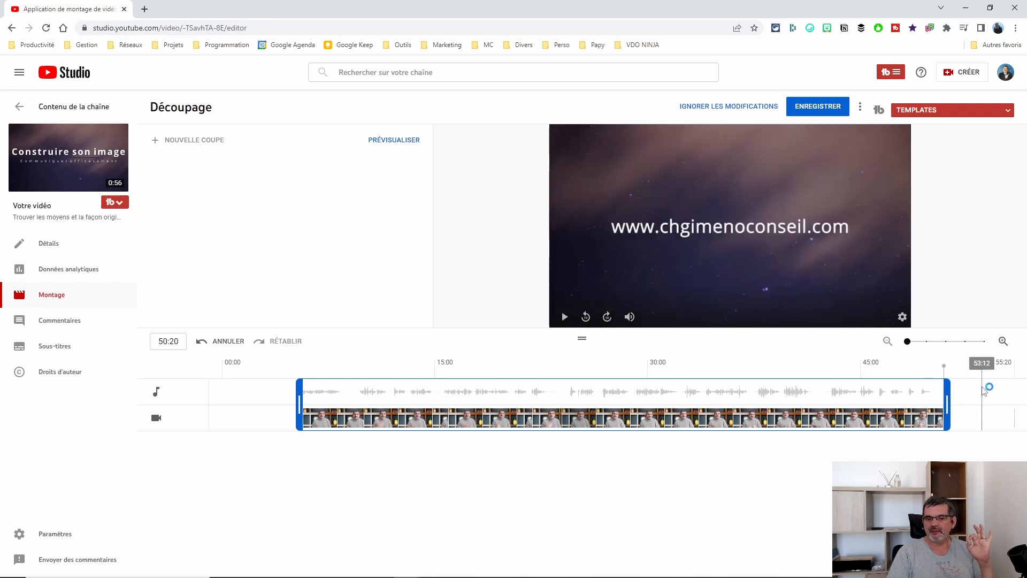
# Scrub through the trimmed clip with an enlarged timeline to examine the speech and pauses from around 08:00 onward.
pyautogui.click(346, 386)
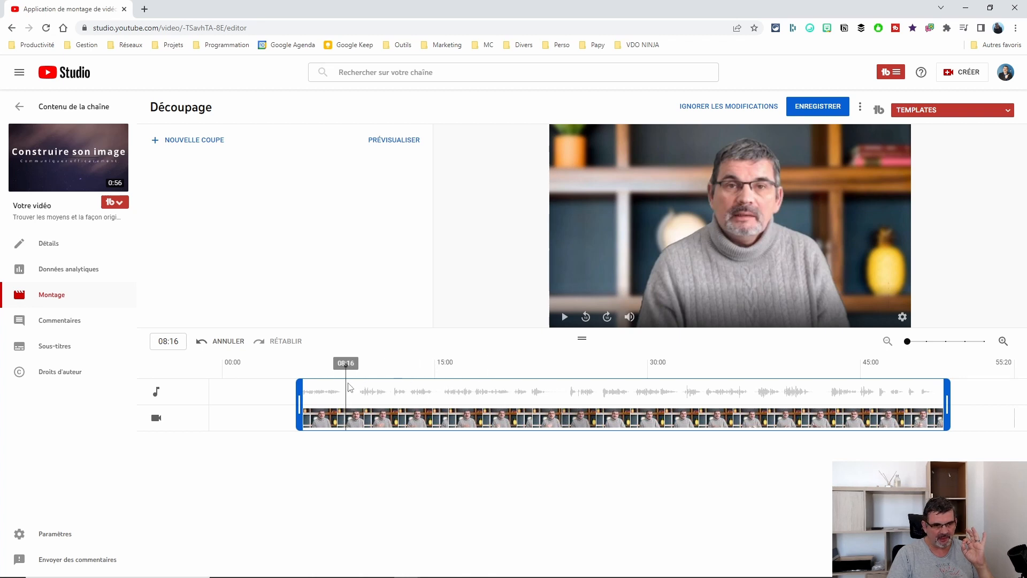
pyautogui.moveTo(348, 386); pyautogui.dragTo(319, 383)
pyautogui.moveTo(307, 383); pyautogui.dragTo(341, 382)
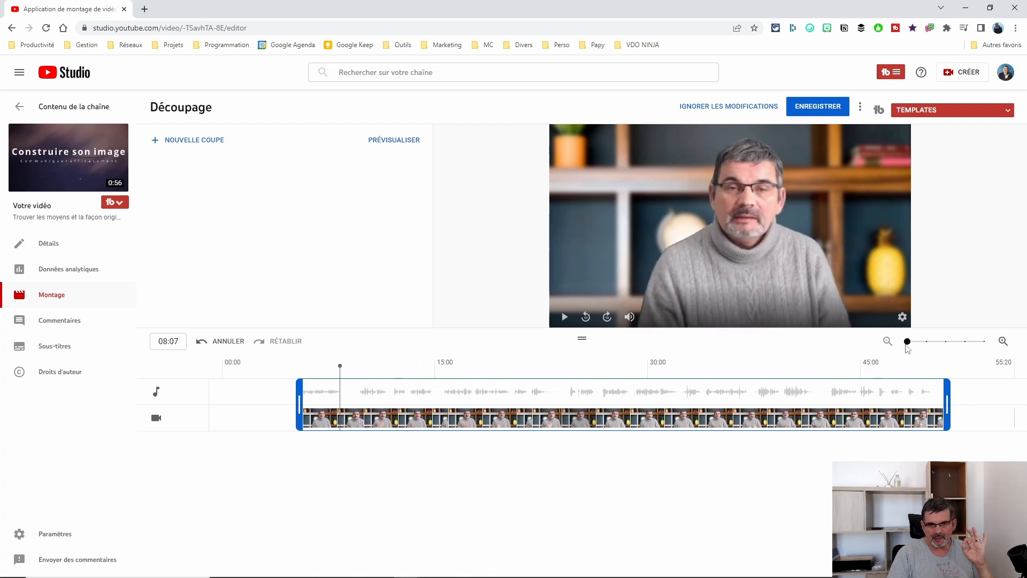
pyautogui.click(926, 343)
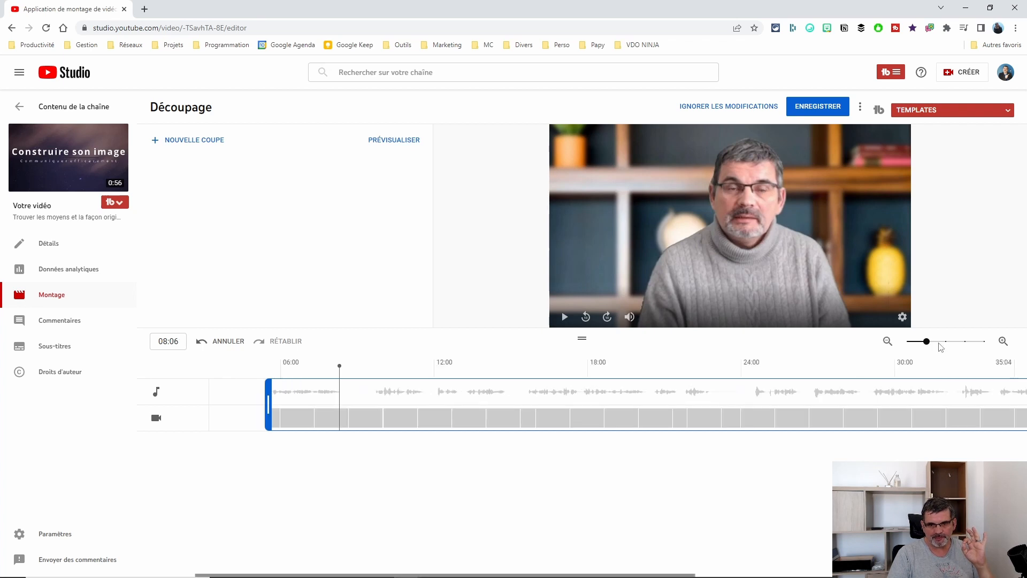
pyautogui.click(945, 342)
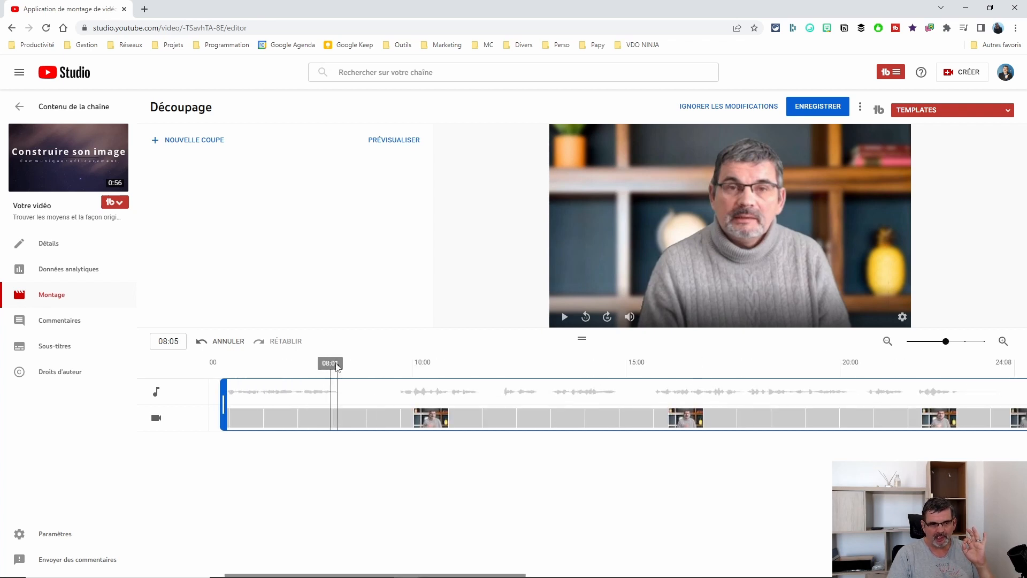
pyautogui.click(965, 343)
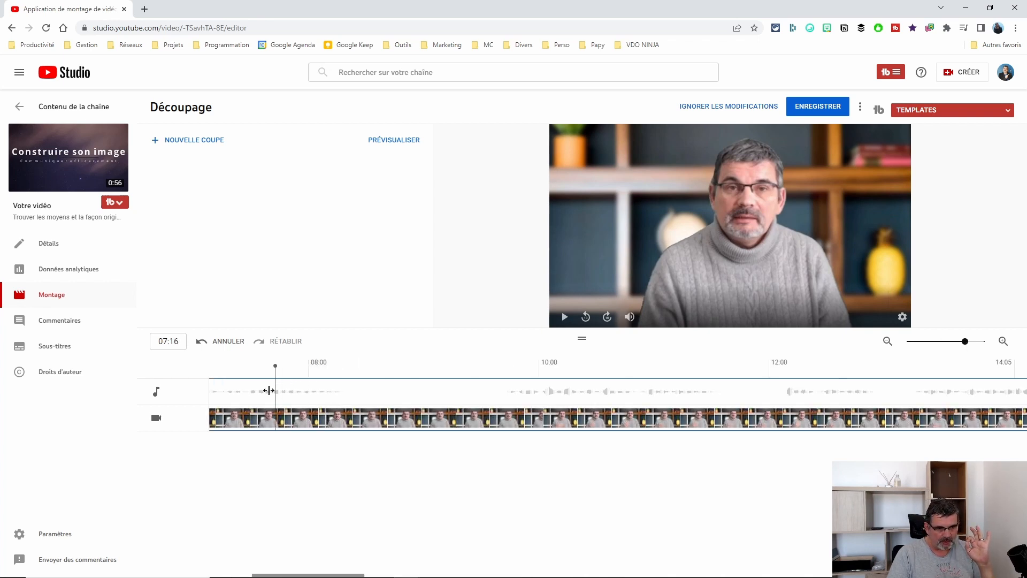
pyautogui.moveTo(268, 390); pyautogui.dragTo(786, 395)
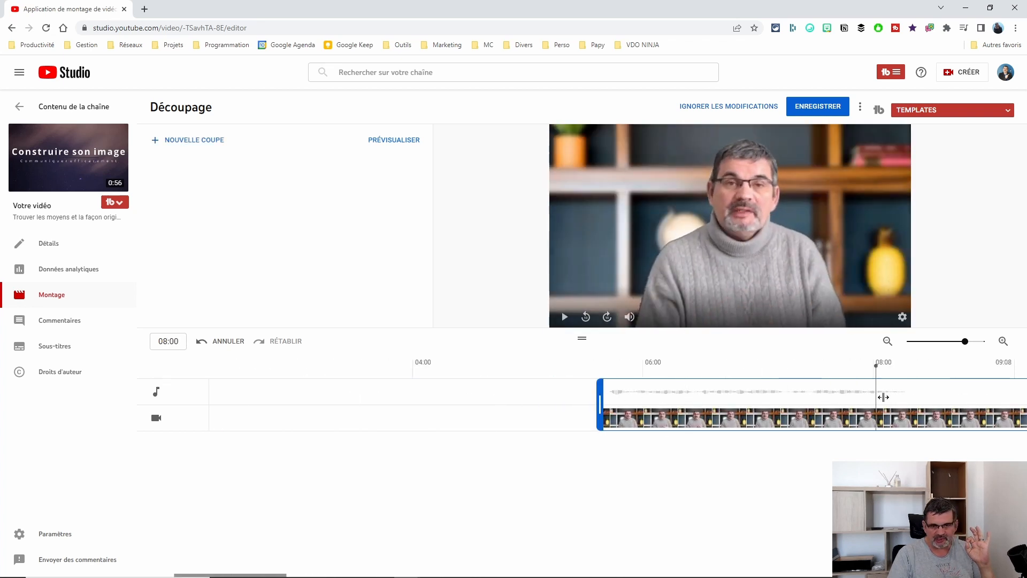
pyautogui.moveTo(986, 397); pyautogui.dragTo(426, 397)
pyautogui.moveTo(550, 397); pyautogui.dragTo(426, 399)
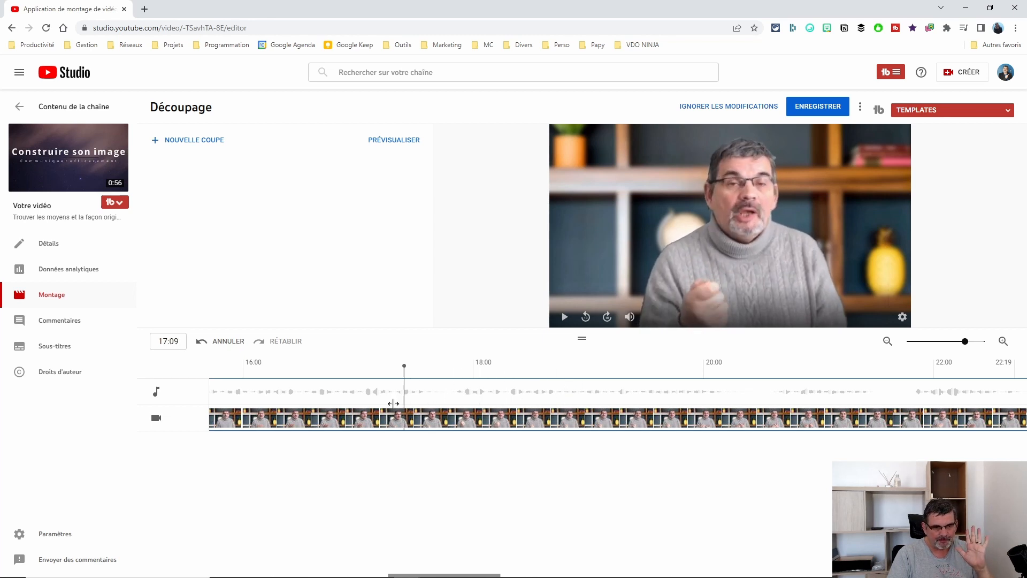
# Move the clip's start trim back to 03:17, past the fade-in and just before the first speech.
pyautogui.moveTo(235, 401); pyautogui.dragTo(686, 425)
pyautogui.moveTo(772, 422); pyautogui.dragTo(802, 434)
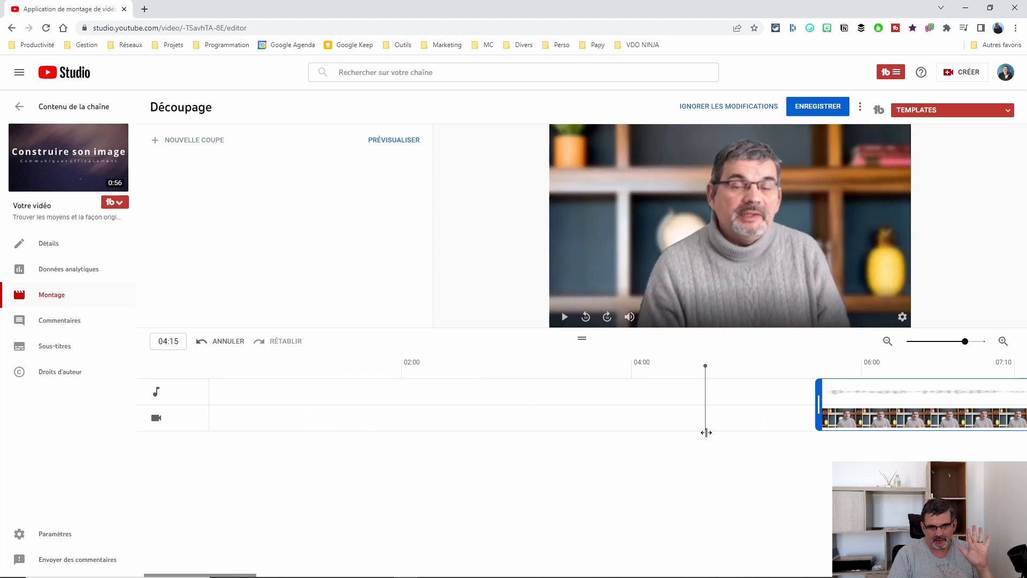
pyautogui.moveTo(706, 432)
pyautogui.mouseDown()
pyautogui.moveTo(820, 412)
pyautogui.moveTo(530, 399)
pyautogui.moveTo(588, 399)
pyautogui.moveTo(564, 399)
pyautogui.mouseUp()
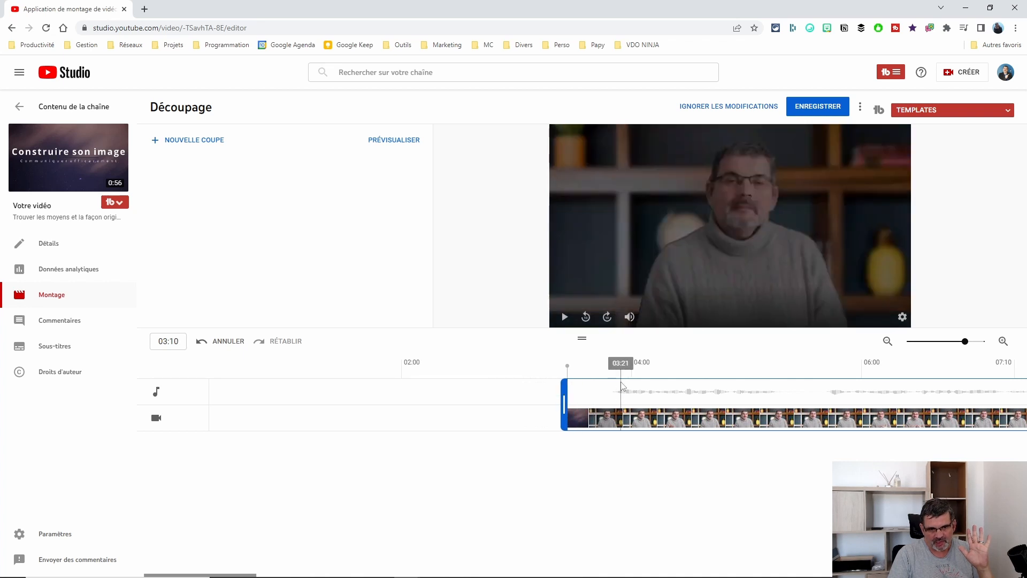
pyautogui.moveTo(564, 399)
pyautogui.mouseDown()
pyautogui.moveTo(608, 397)
pyautogui.moveTo(597, 397)
pyautogui.mouseUp()
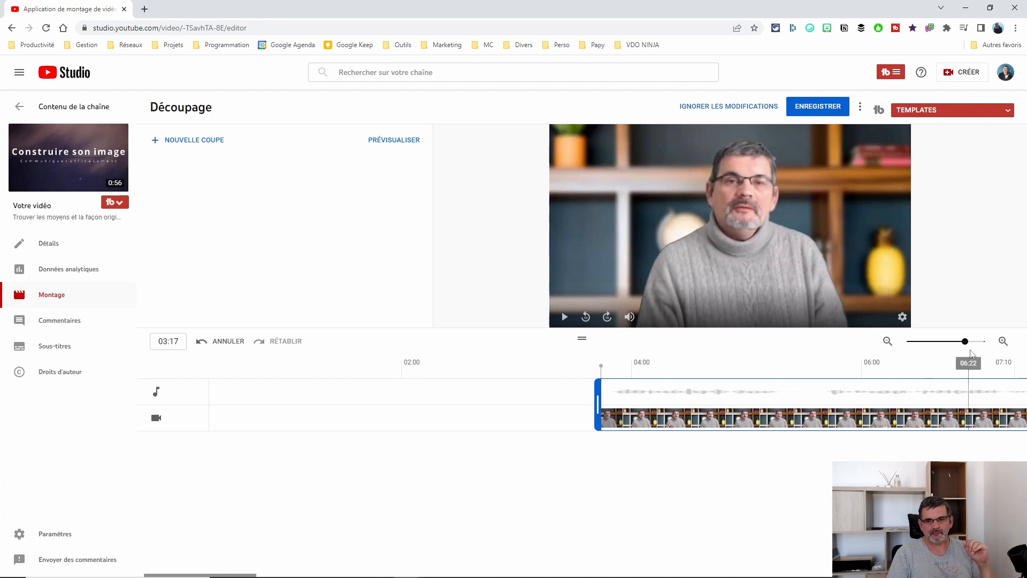
# Shorten the end of the clip to 49:17, removing the closing fade-out.
pyautogui.click(908, 341)
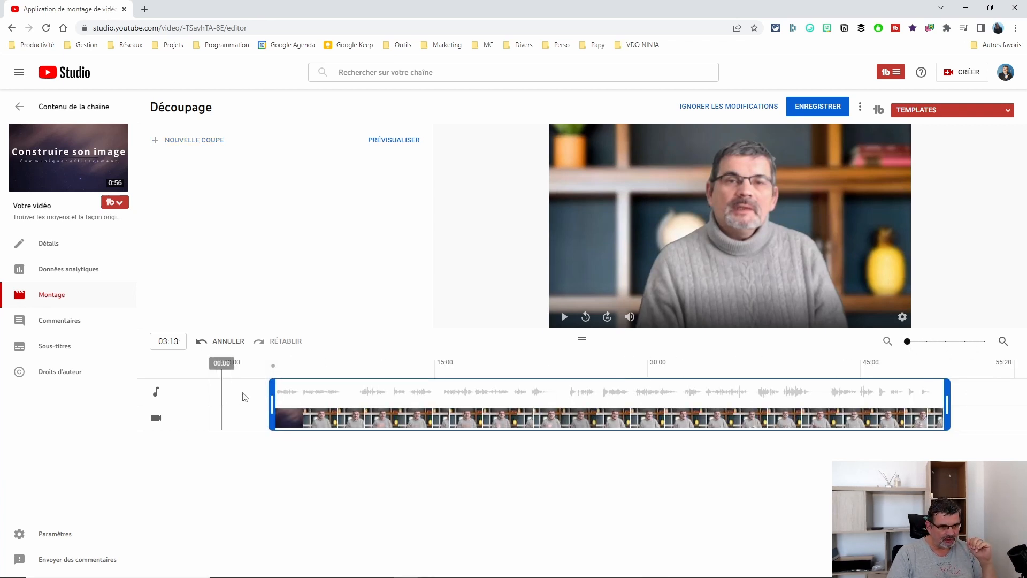
pyautogui.click(935, 380)
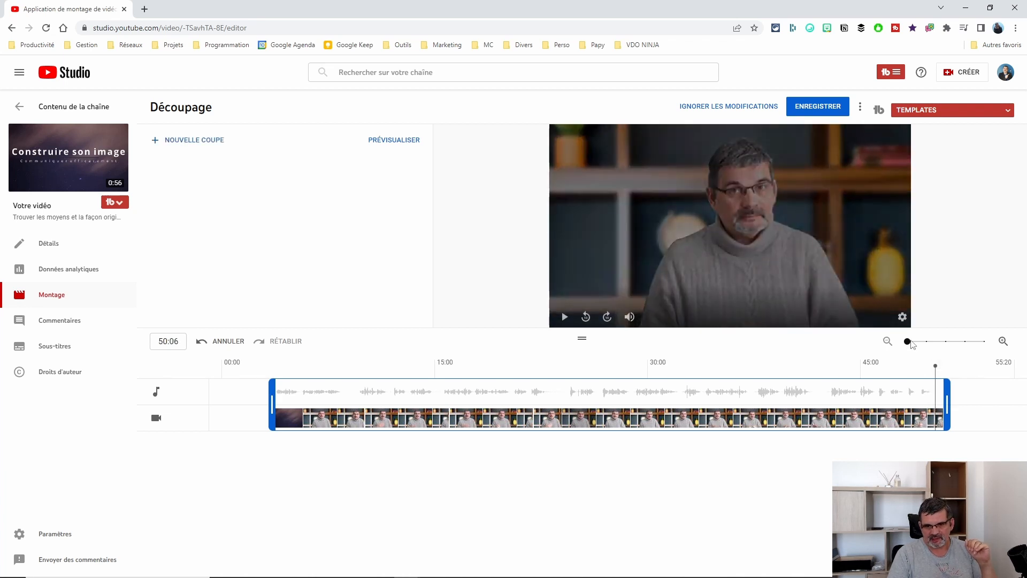
pyautogui.moveTo(918, 345); pyautogui.dragTo(966, 345)
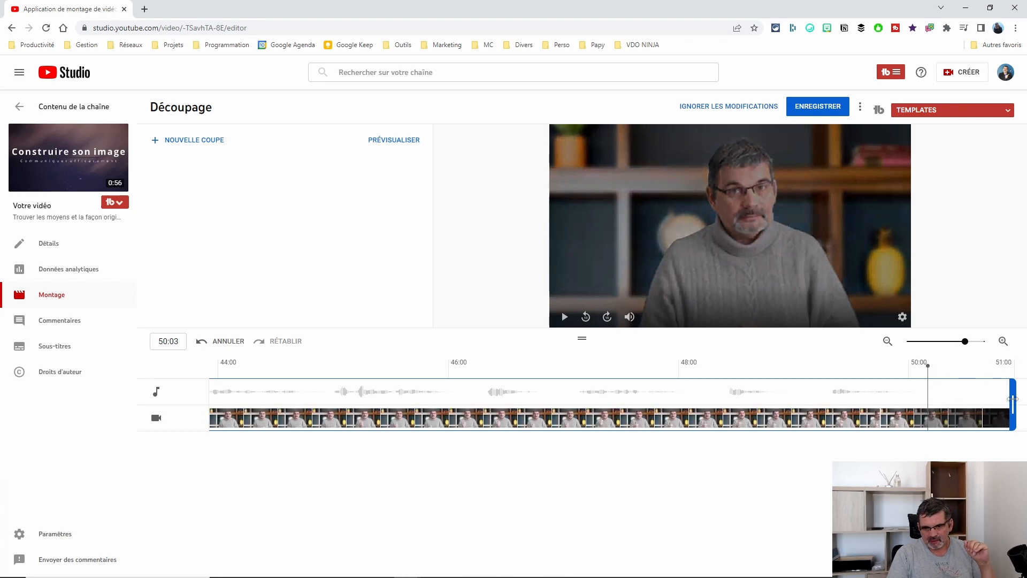
pyautogui.moveTo(1013, 399); pyautogui.dragTo(878, 402)
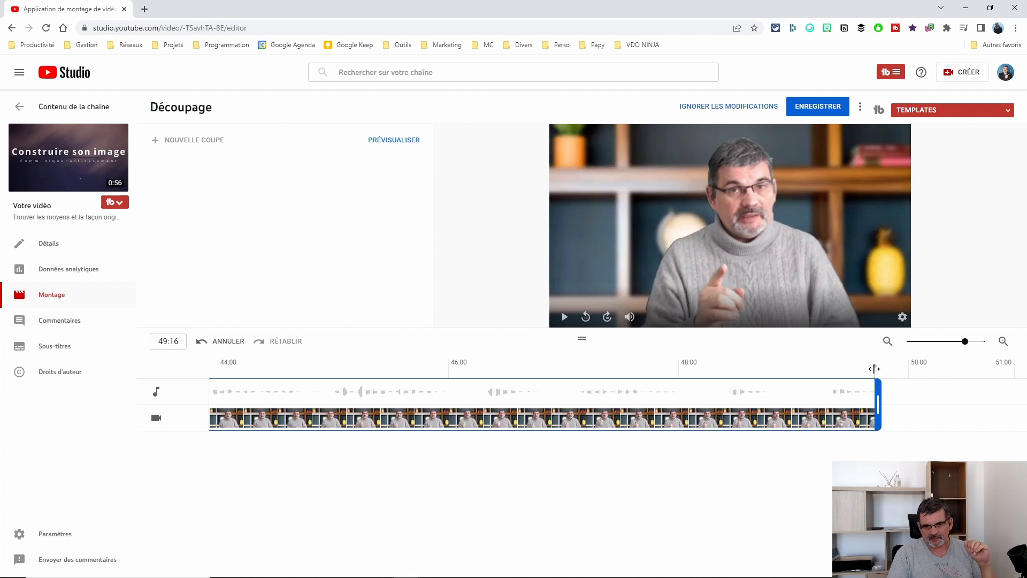
pyautogui.moveTo(879, 399)
pyautogui.mouseDown()
pyautogui.moveTo(940, 400)
pyautogui.moveTo(807, 400)
pyautogui.moveTo(920, 400)
pyautogui.moveTo(878, 400)
pyautogui.moveTo(888, 400)
pyautogui.mouseUp()
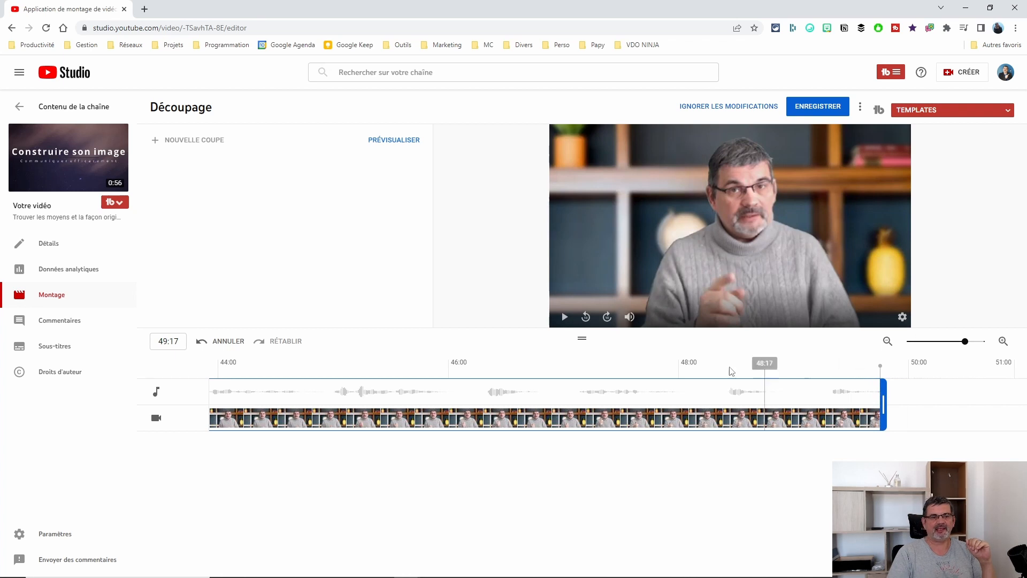
# Mute the player and preview the trimmed video, playing it from the new start point.
pyautogui.click(914, 343)
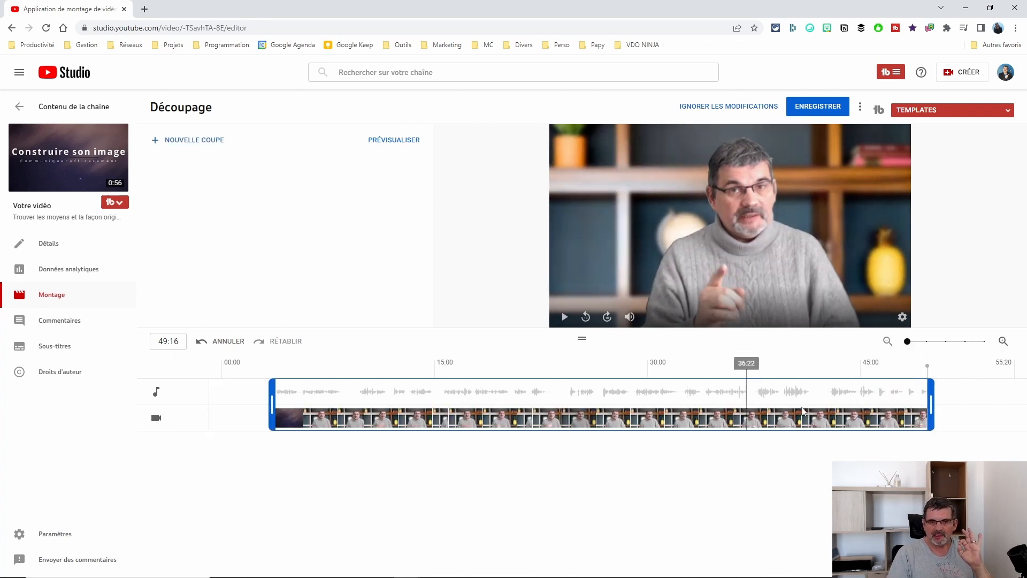
pyautogui.click(239, 390)
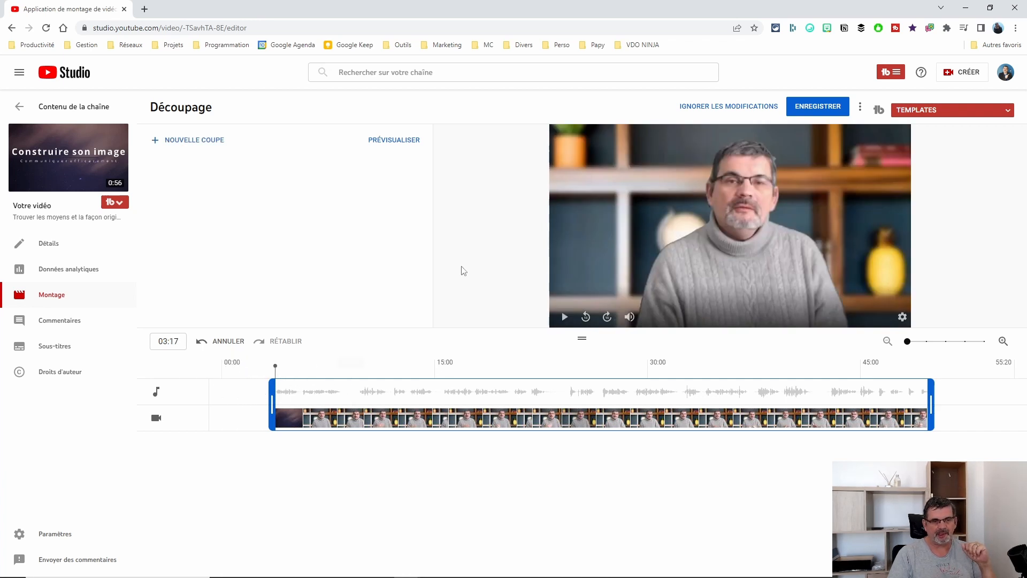
pyautogui.click(630, 317)
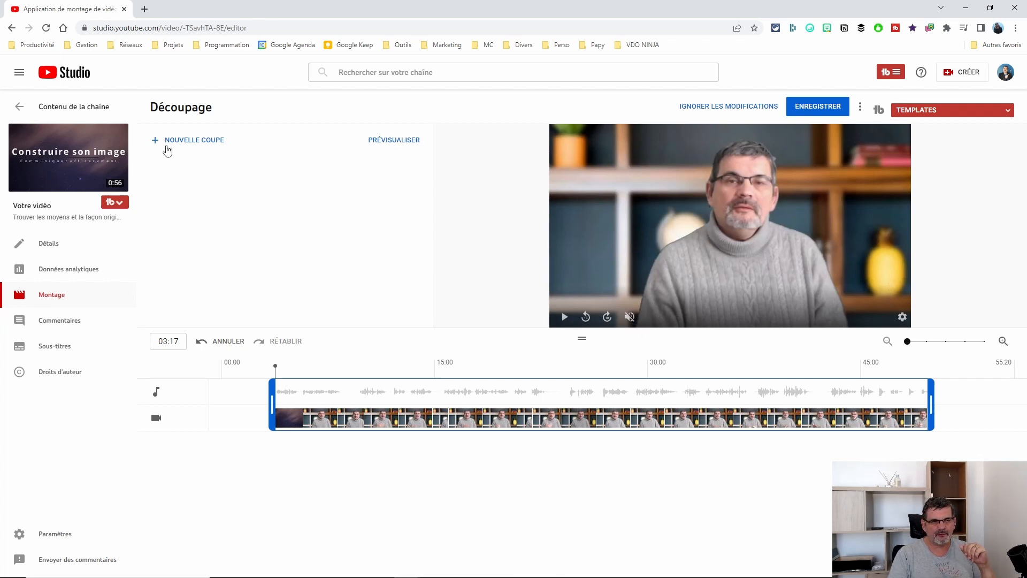
pyautogui.click(389, 142)
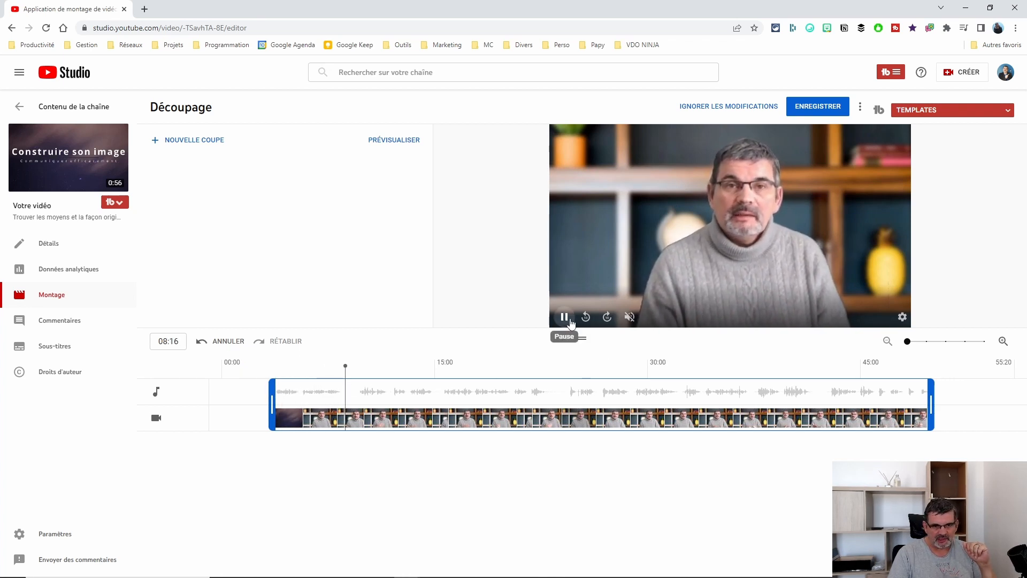
pyautogui.moveTo(346, 376); pyautogui.dragTo(248, 381)
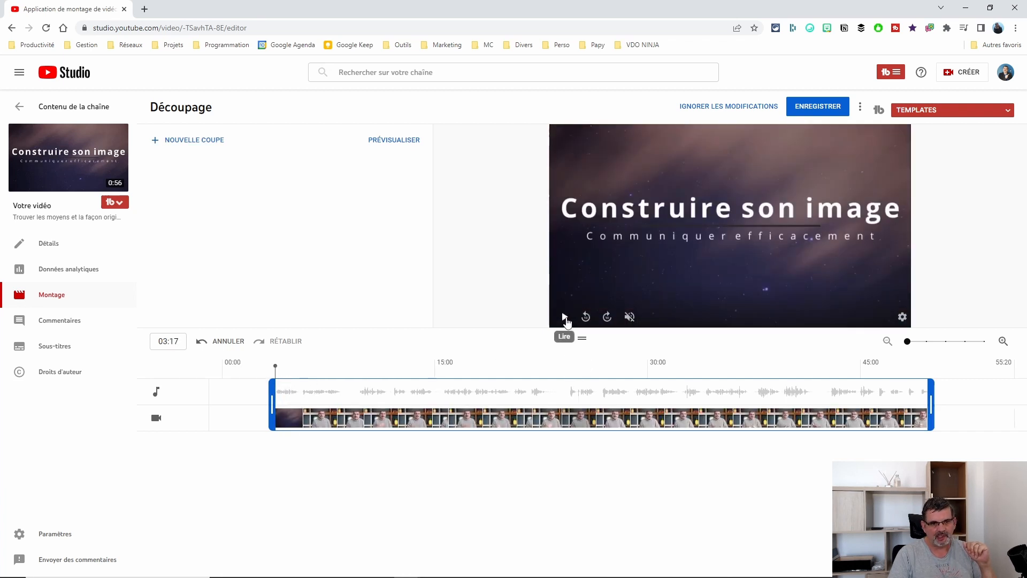
pyautogui.click(565, 319)
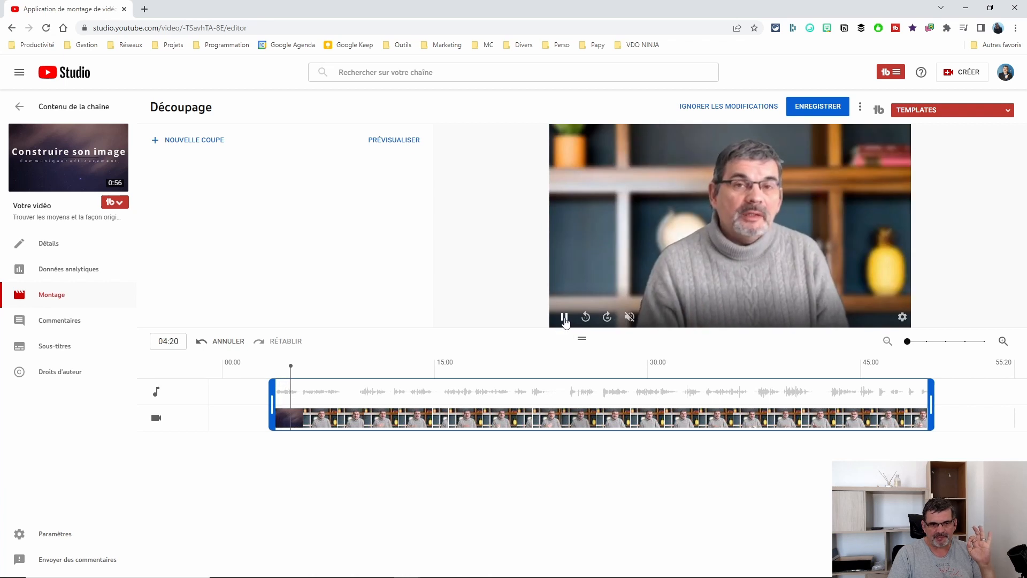
pyautogui.click(565, 319)
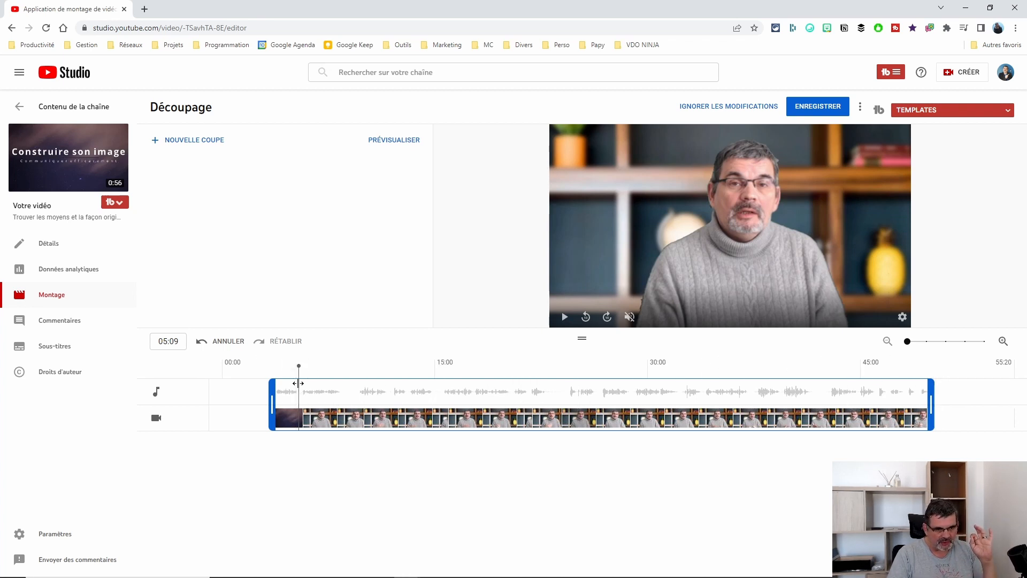
# Add a new cut removing the silent pause from 08:05 to 09:17.
pyautogui.moveTo(298, 383); pyautogui.dragTo(339, 381)
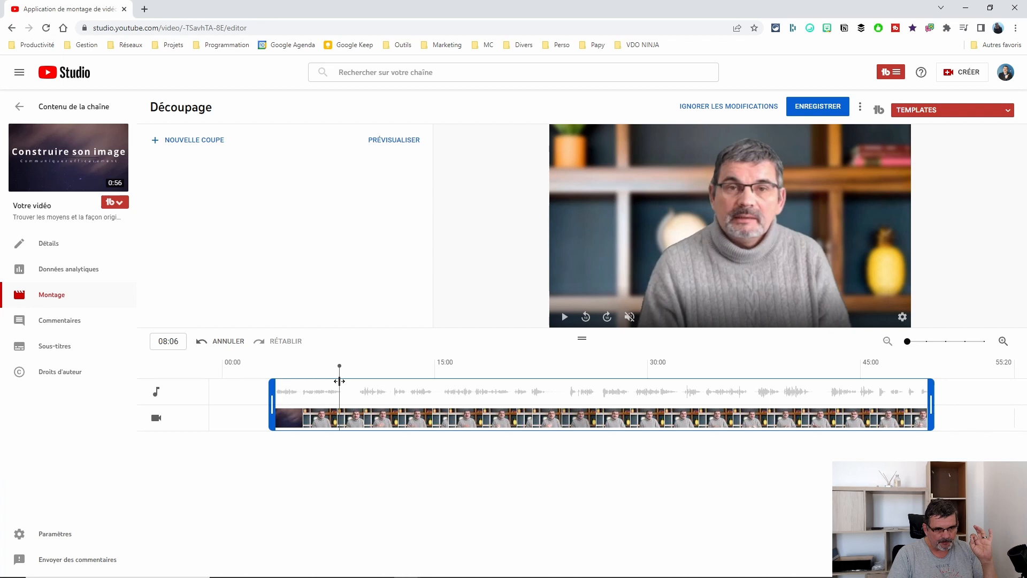
pyautogui.click(944, 341)
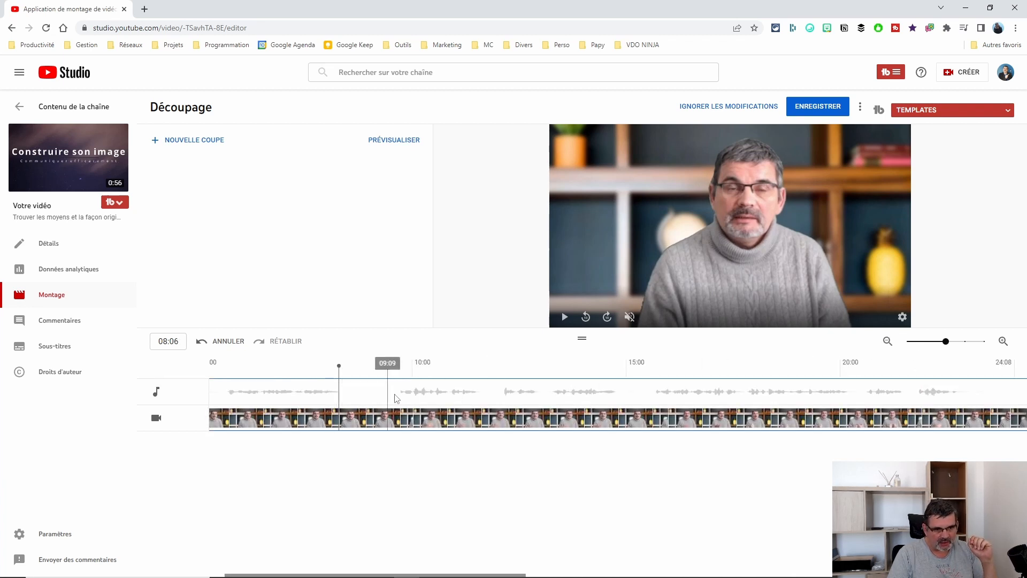
pyautogui.moveTo(338, 377)
pyautogui.mouseDown()
pyautogui.moveTo(316, 377)
pyautogui.moveTo(337, 376)
pyautogui.mouseUp()
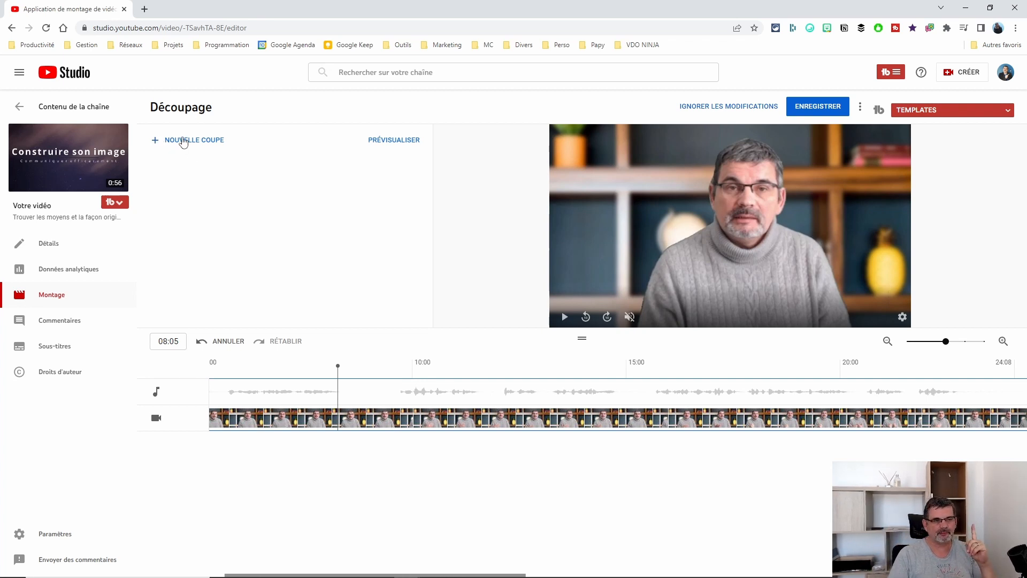
pyautogui.click(183, 141)
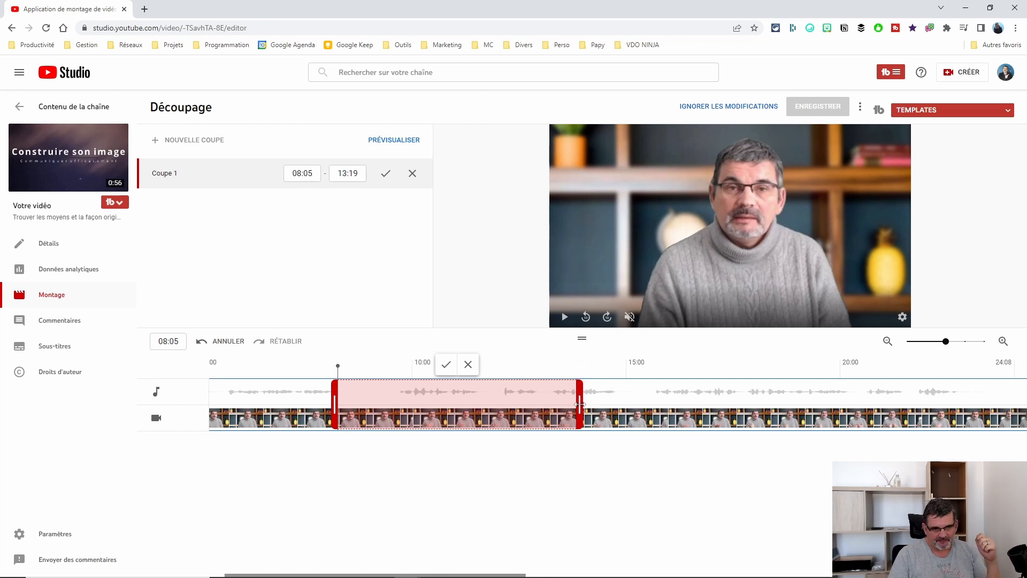
pyautogui.moveTo(579, 403); pyautogui.dragTo(332, 391)
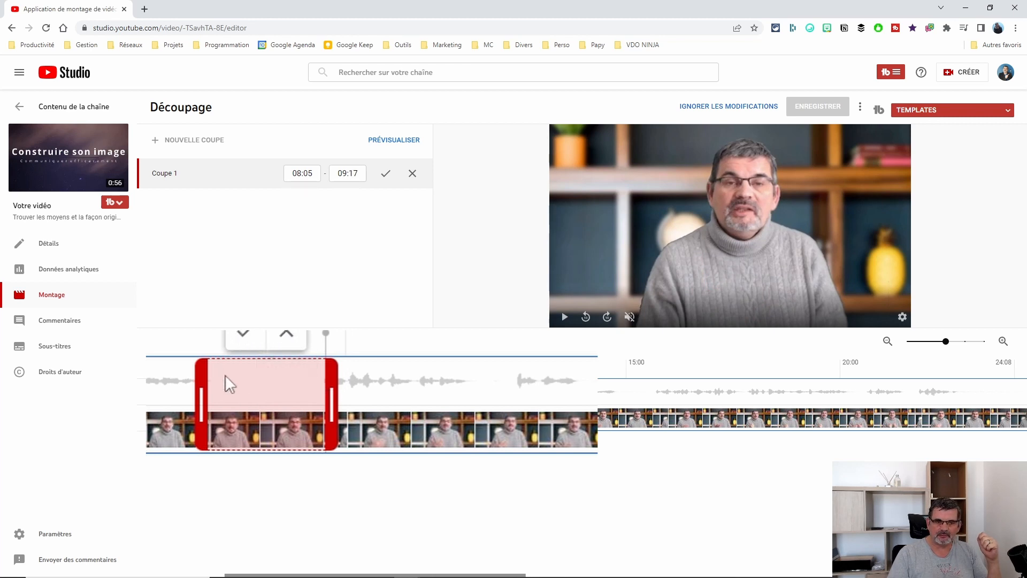
pyautogui.click(243, 340)
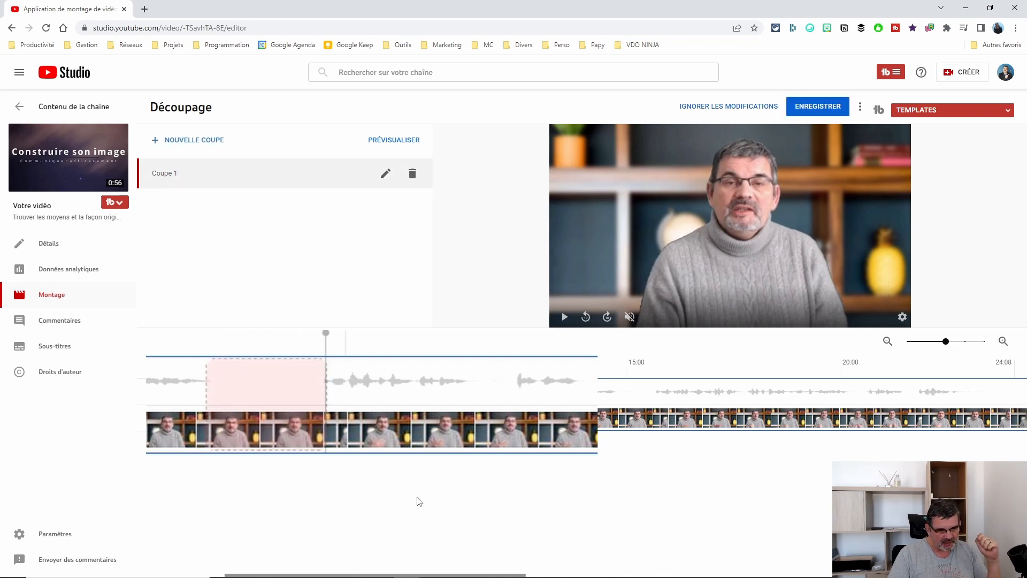
# Edit the first cut to extend its end to 12:03 and apply the change.
pyautogui.moveTo(362, 395)
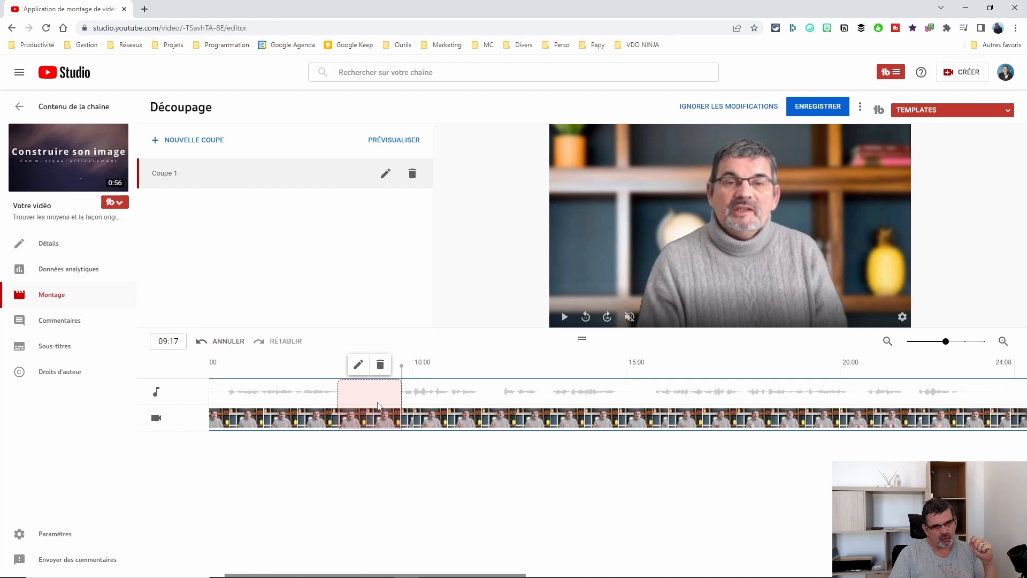
pyautogui.click(358, 366)
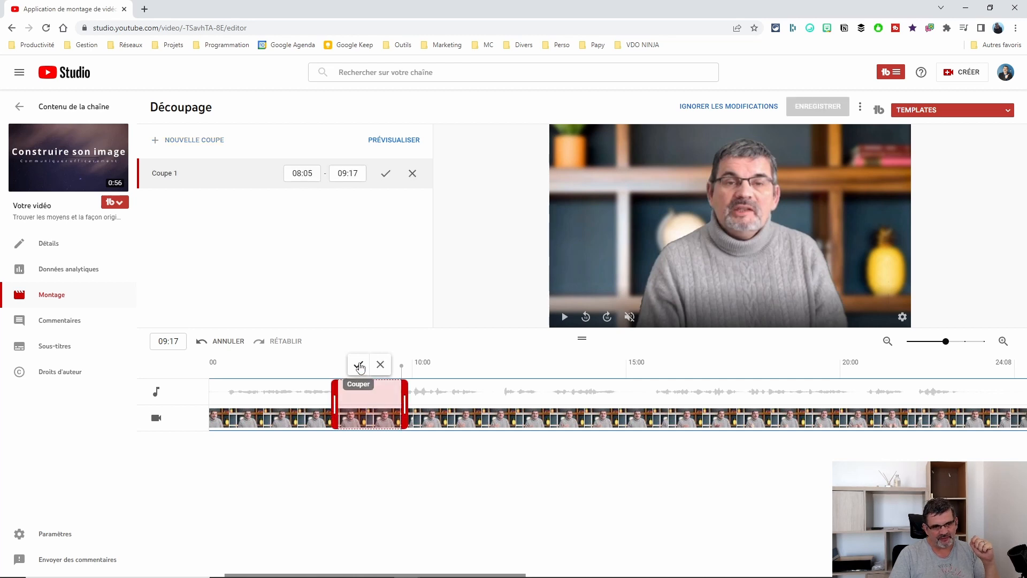
pyautogui.moveTo(404, 405); pyautogui.dragTo(506, 408)
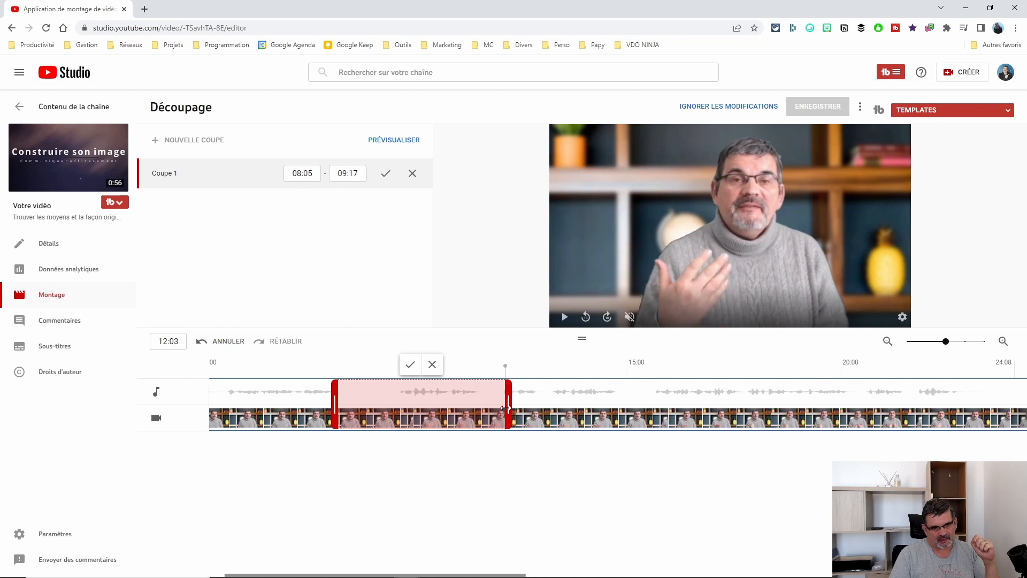
pyautogui.click(410, 366)
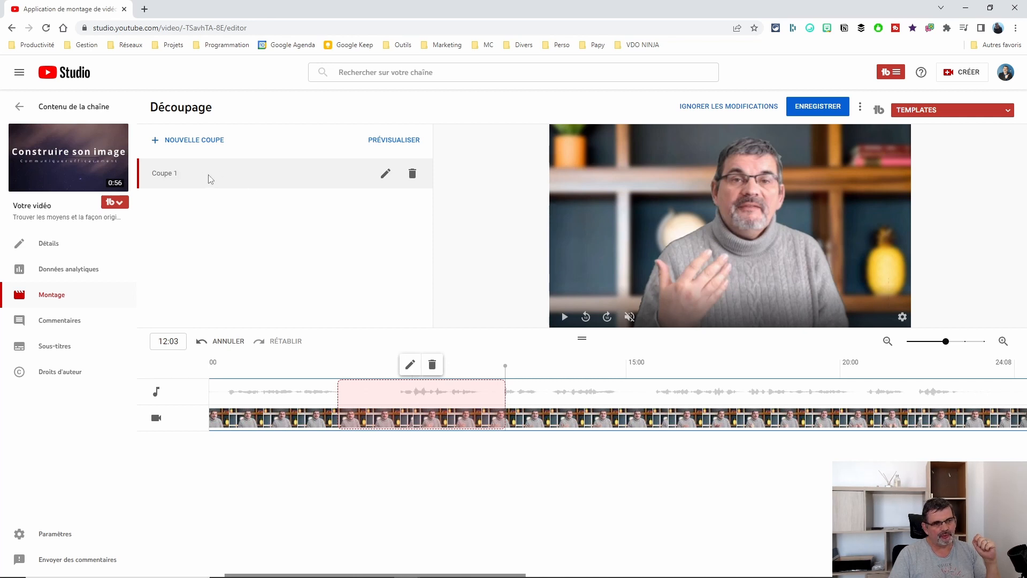
# Place the playhead at 10:04 inside the first cut and check whether a new cut can be added there.
pyautogui.click(910, 342)
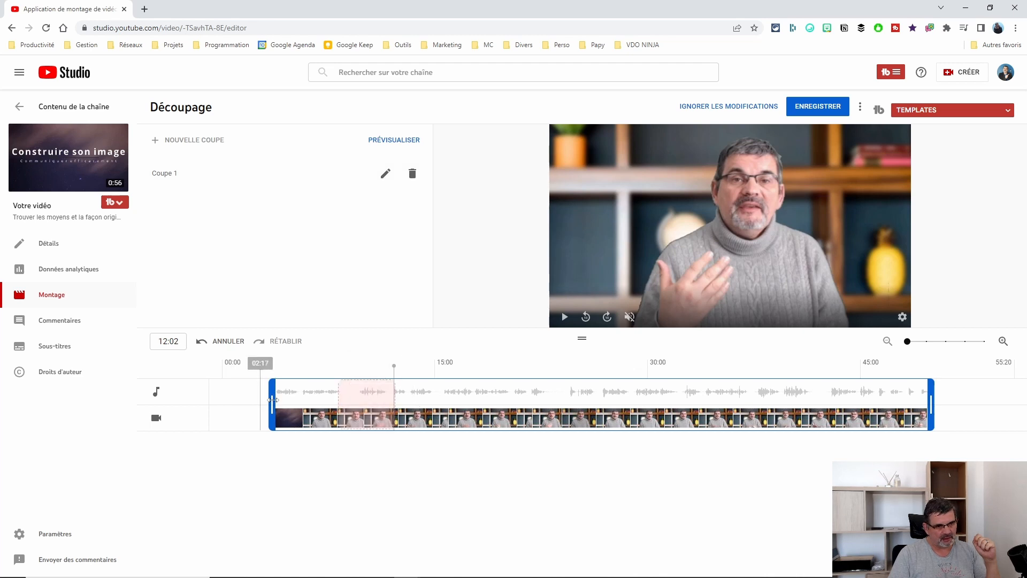
pyautogui.moveTo(362, 411)
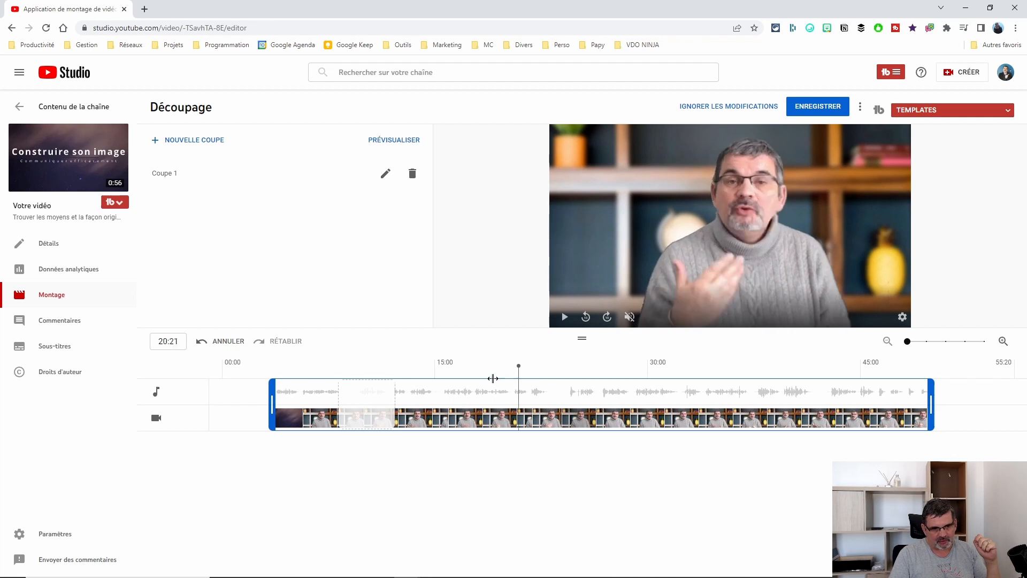
pyautogui.moveTo(383, 372); pyautogui.dragTo(367, 373)
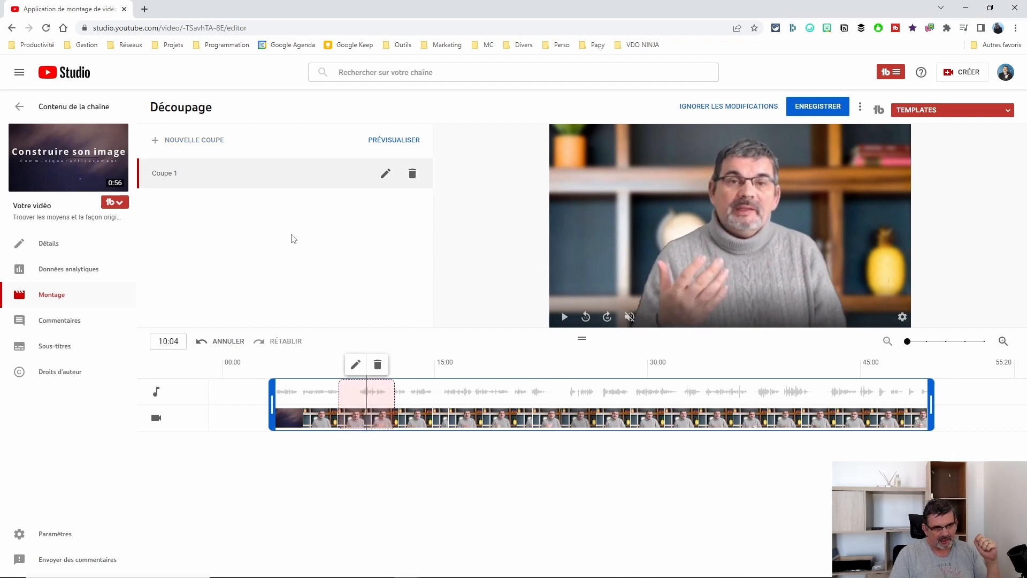
pyautogui.moveTo(184, 143)
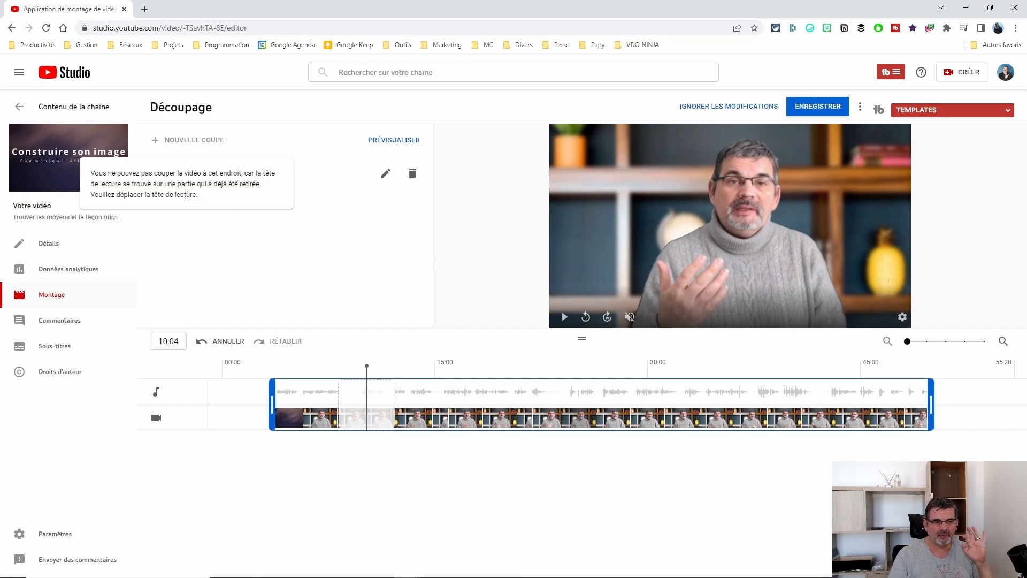
# Add a second cut from the playhead at 22:17 and adjust it to span the silent pause from 22:16 to 24:12.
pyautogui.moveTo(386, 395)
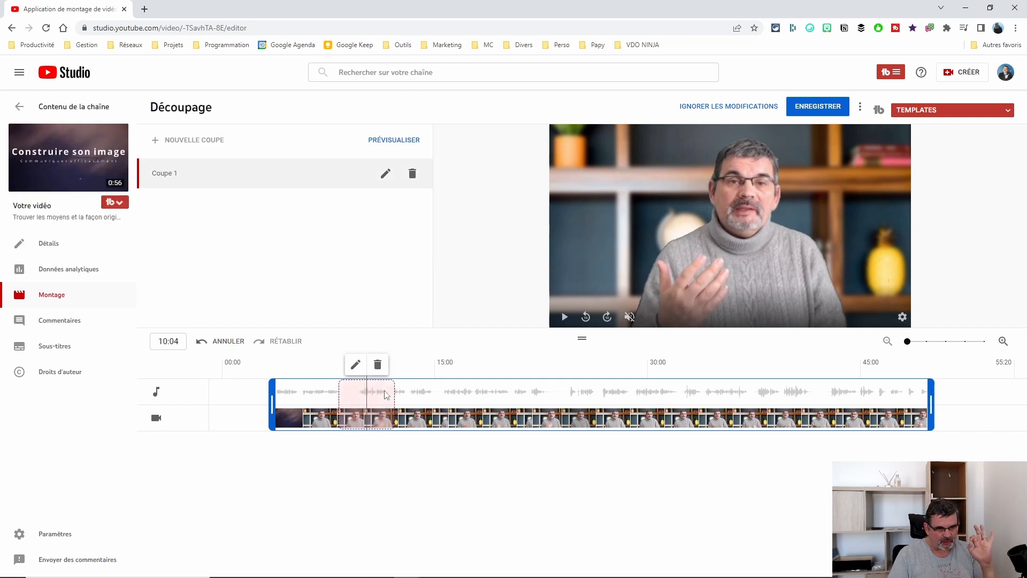
pyautogui.moveTo(366, 390); pyautogui.dragTo(543, 407)
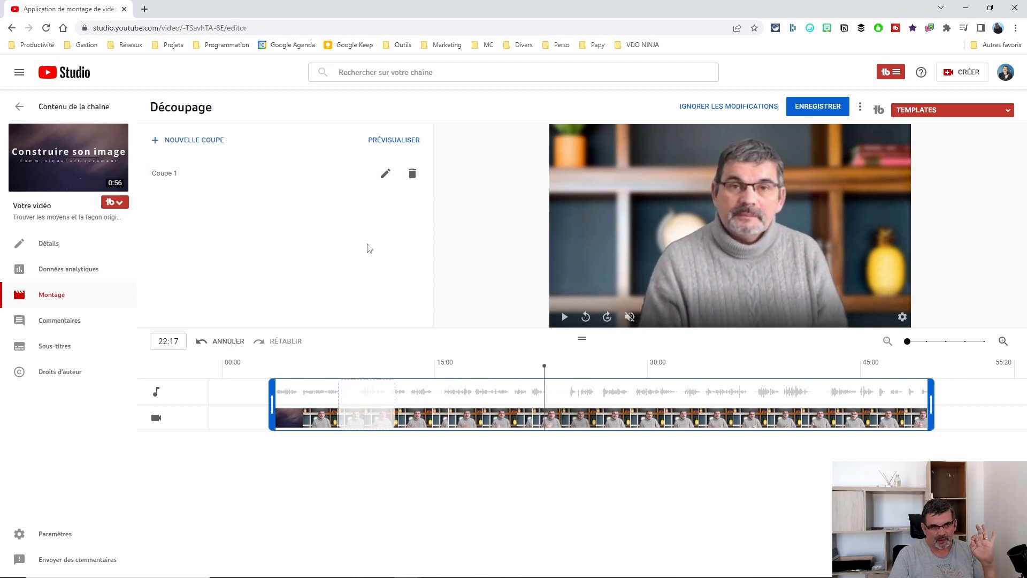
pyautogui.click(198, 142)
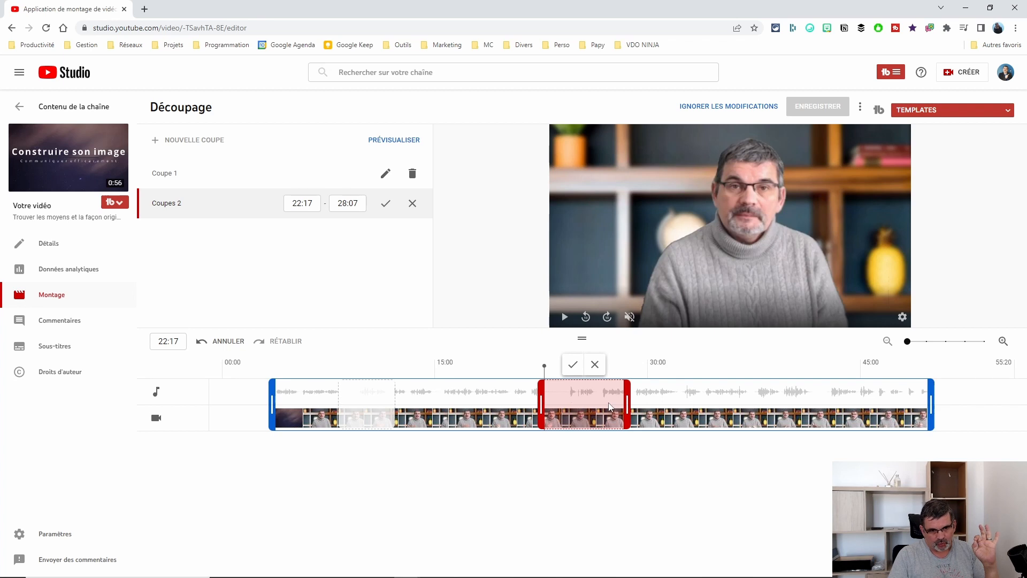
pyautogui.click(931, 346)
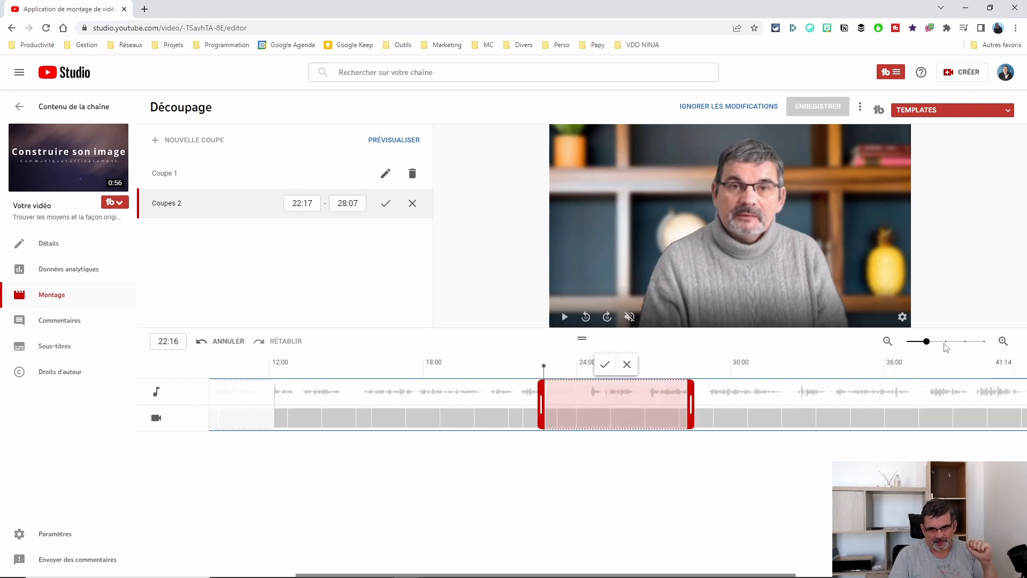
pyautogui.click(952, 346)
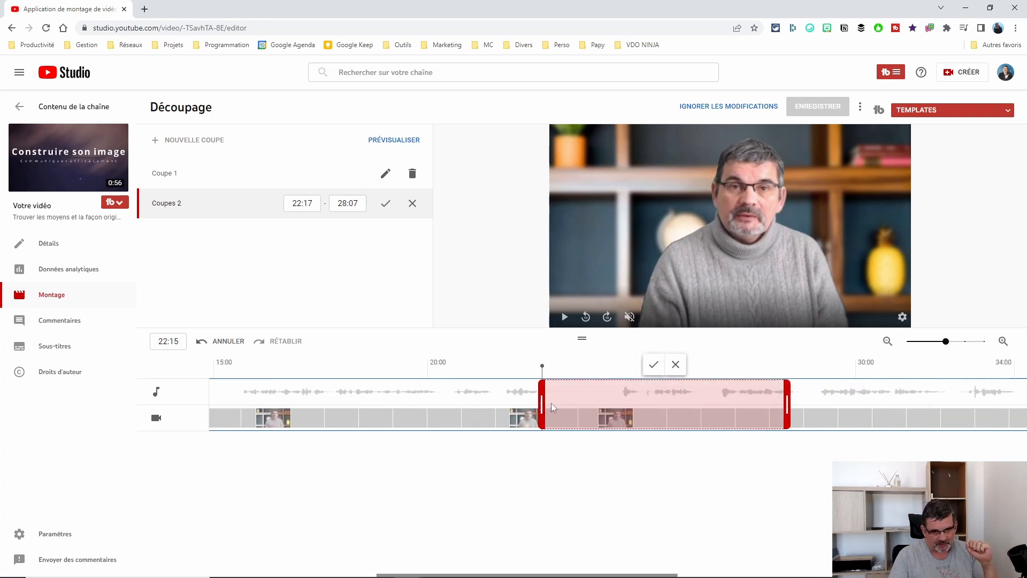
pyautogui.click(514, 405)
pyautogui.moveTo(514, 405); pyautogui.dragTo(542, 402)
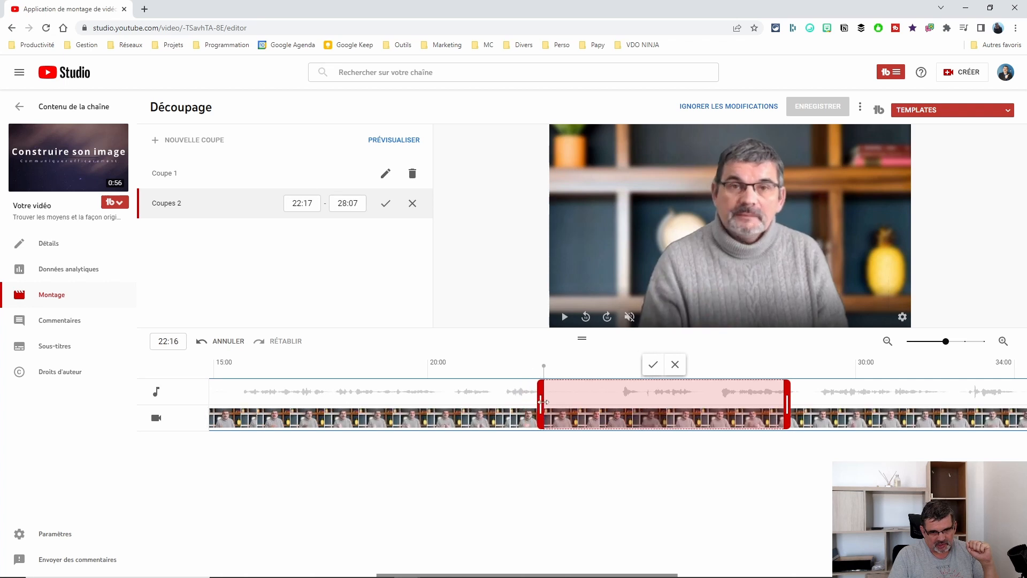
pyautogui.moveTo(787, 401); pyautogui.dragTo(625, 400)
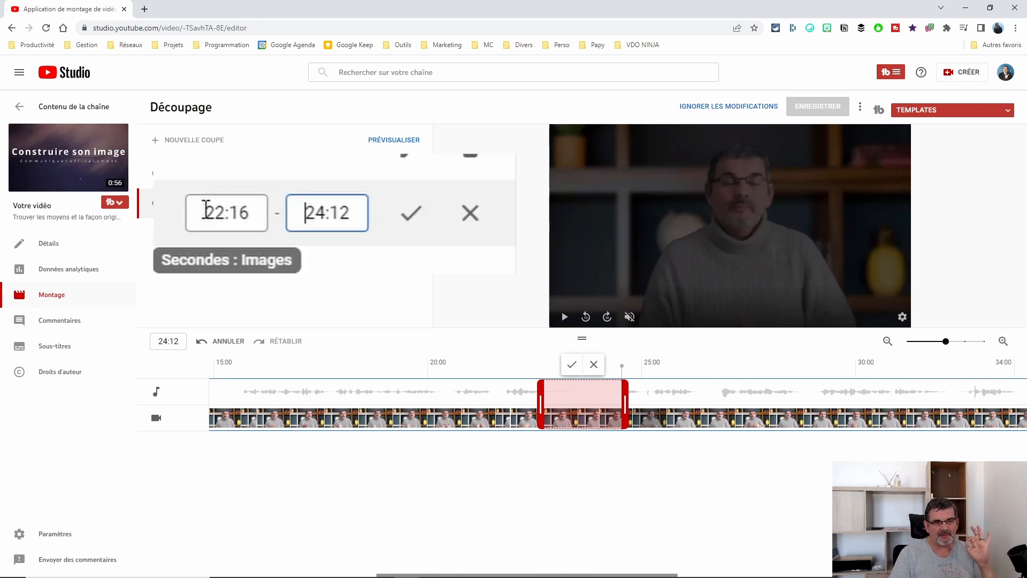
# Set the second cut's end time to 24:11.
pyautogui.click(221, 213)
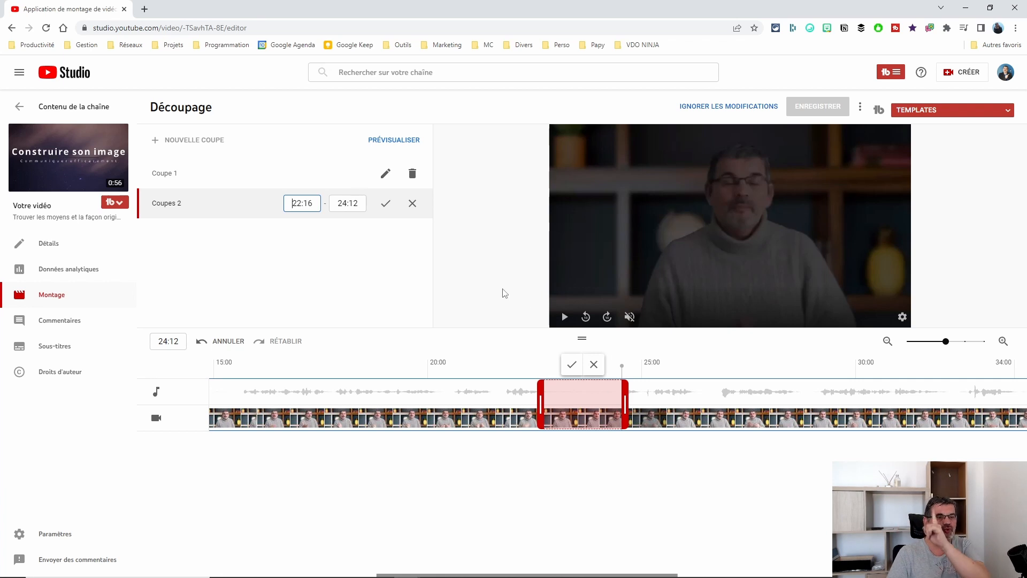
pyautogui.click(371, 216)
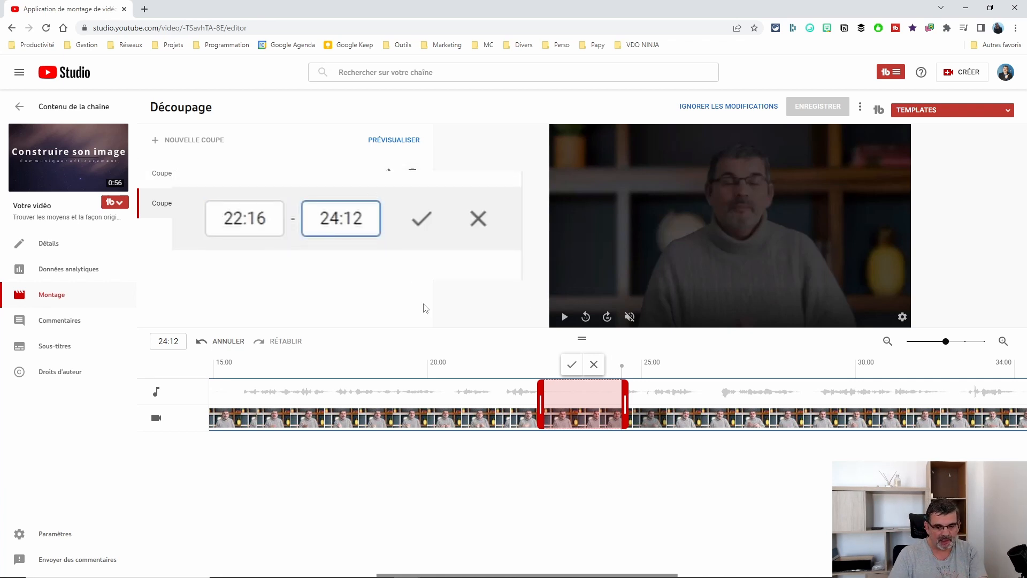
pyautogui.press('BackSpace')
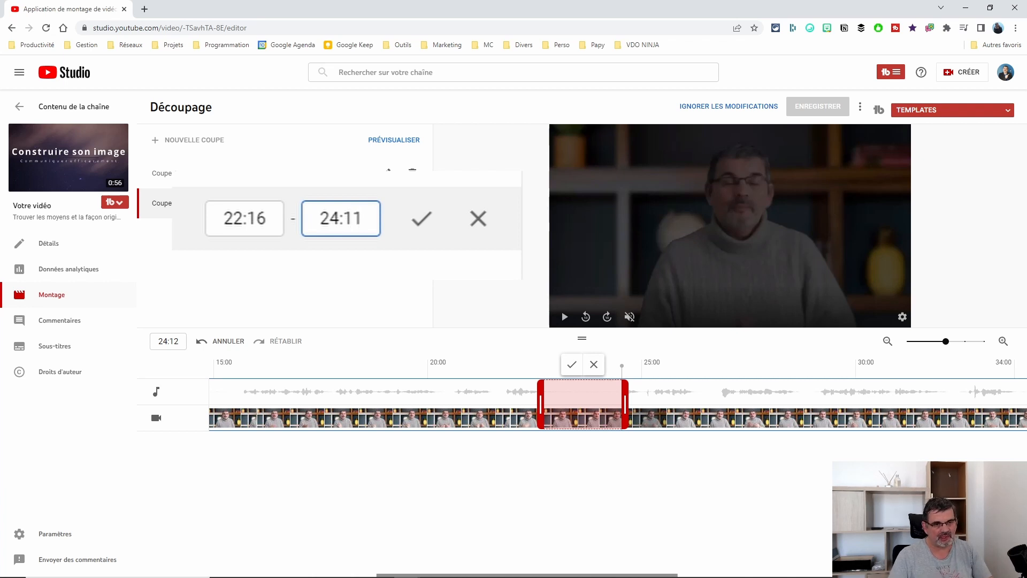
pyautogui.write('1')
pyautogui.press('Tab')
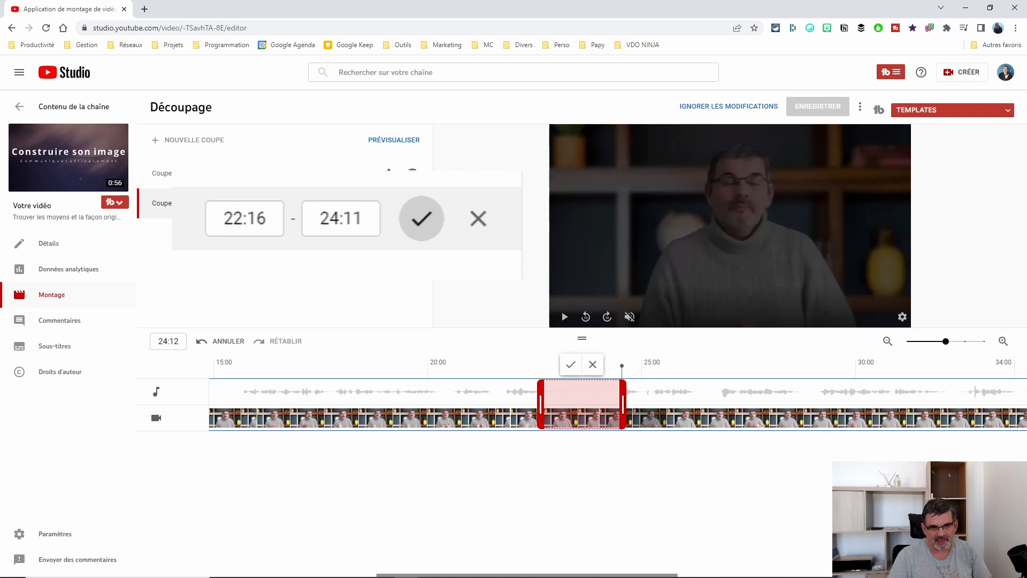
# Set the second cut's end time to 23:11, leaving the frame value as it is.
pyautogui.click(332, 217)
pyautogui.press('Delete')
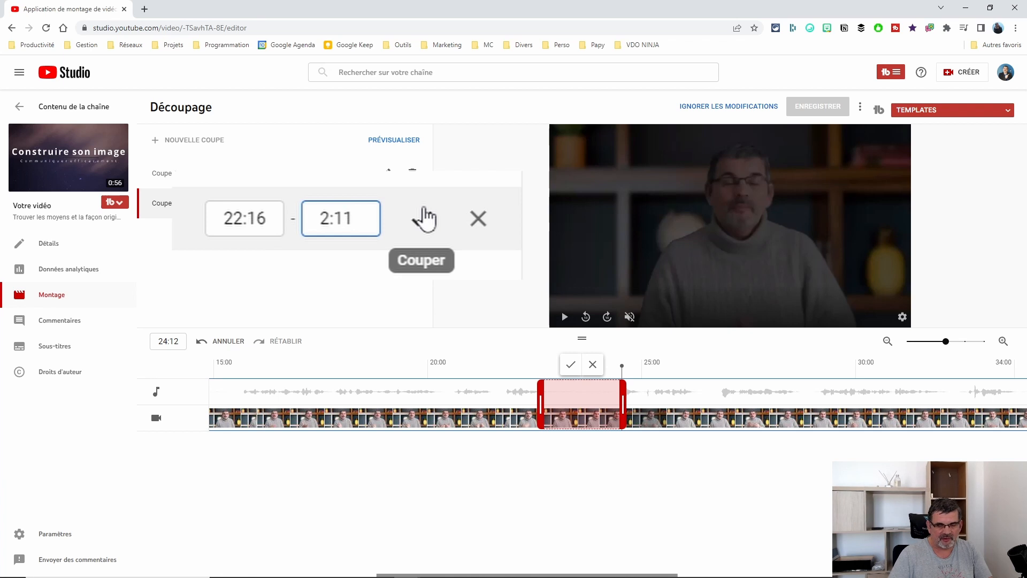
pyautogui.write('2')
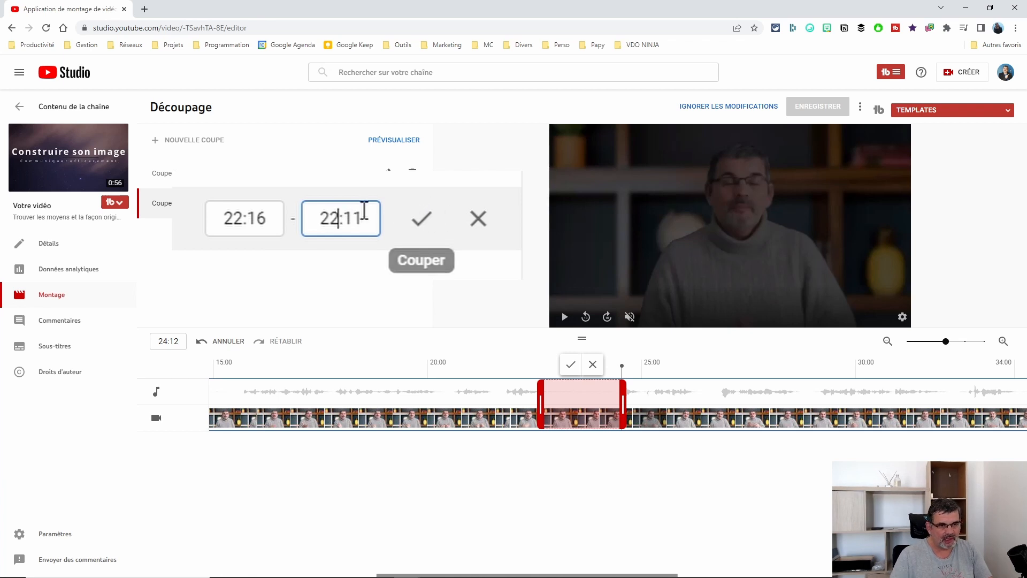
pyautogui.press('BackSpace')
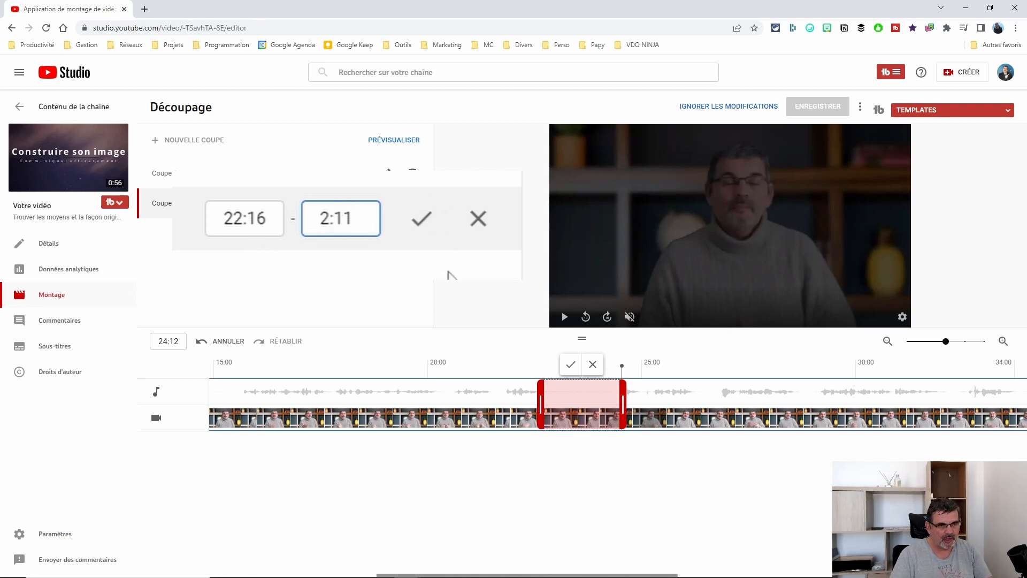
pyautogui.write('3')
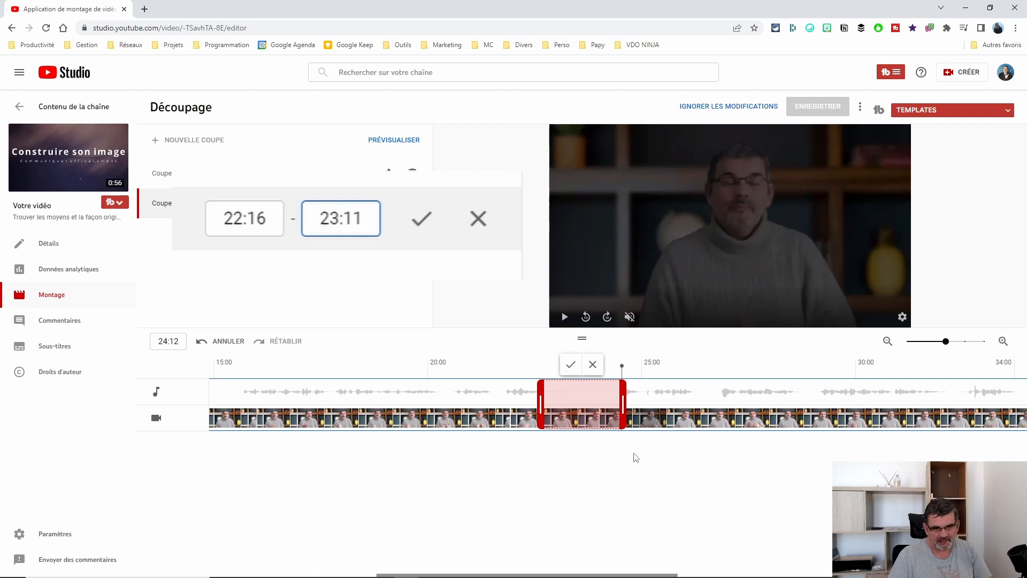
pyautogui.press('Tab')
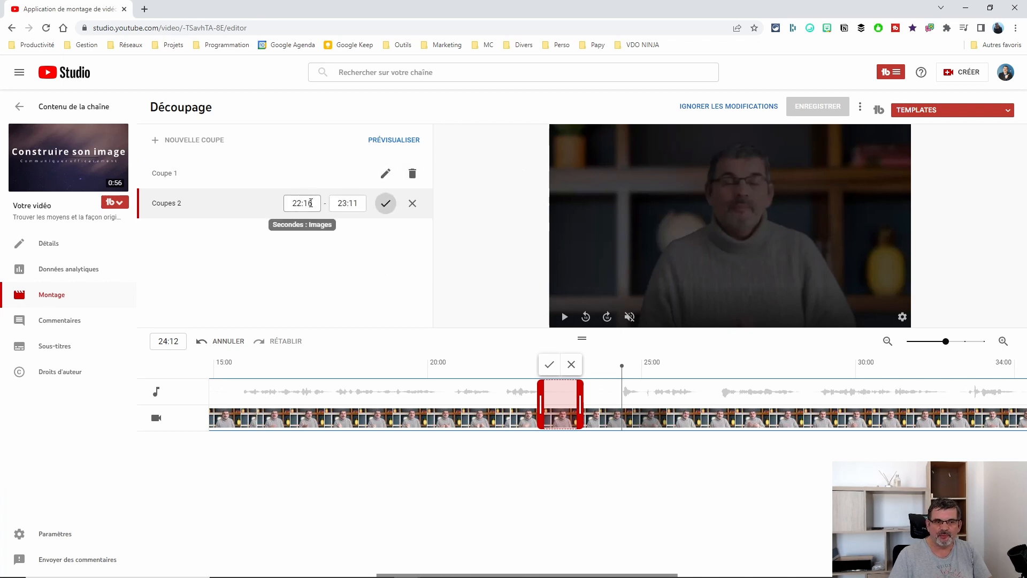
pyautogui.click(359, 203)
pyautogui.press('Tab')
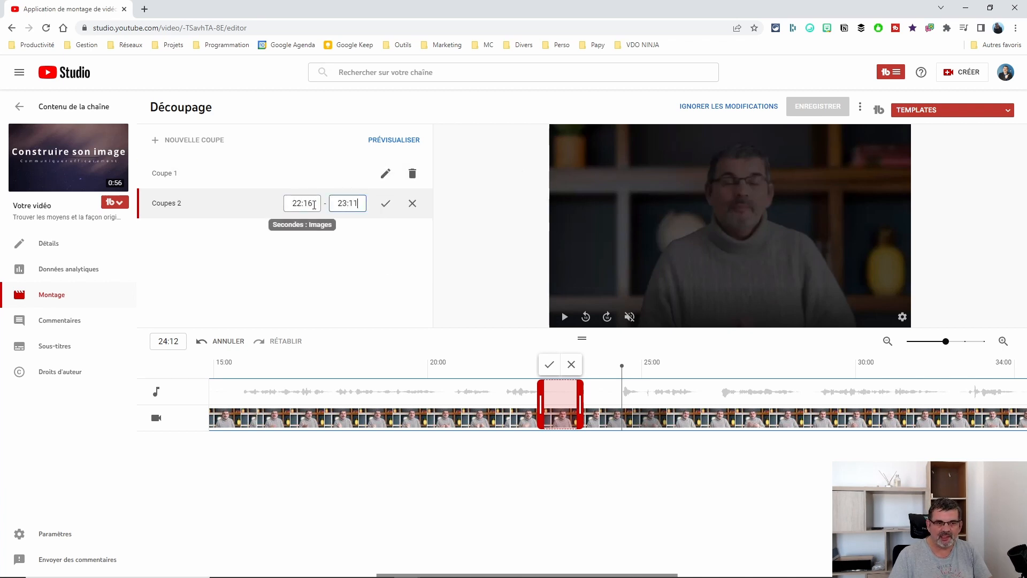
pyautogui.click(314, 201)
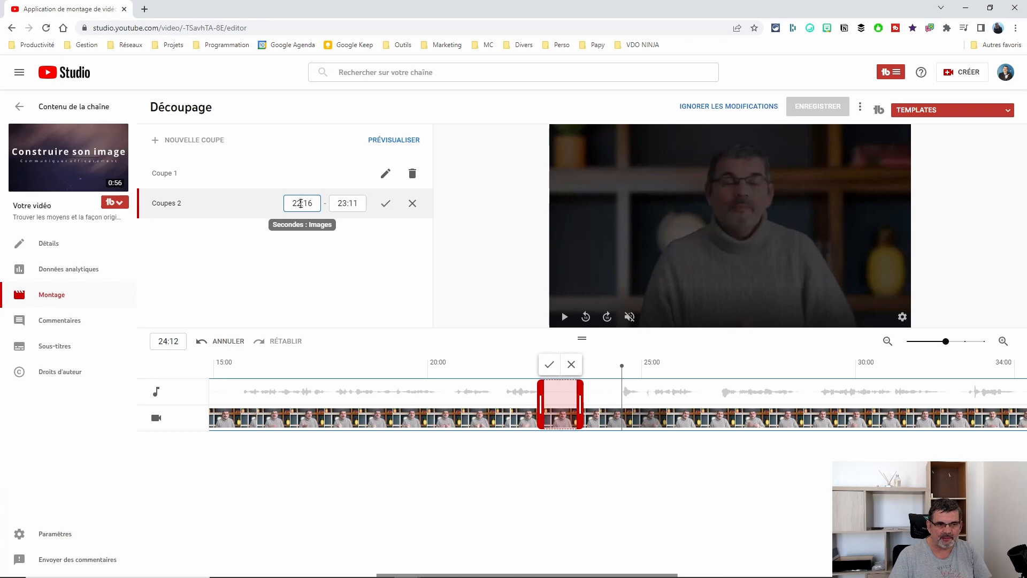
pyautogui.click(341, 204)
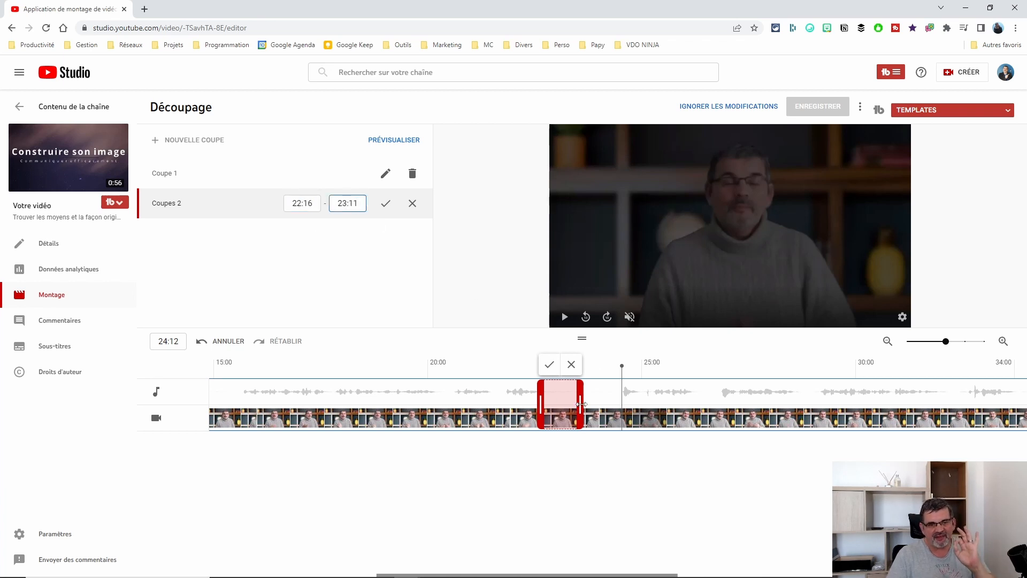
# Extend the second cut's end back to 24:12 and apply the cut.
pyautogui.moveTo(588, 402); pyautogui.dragTo(626, 400)
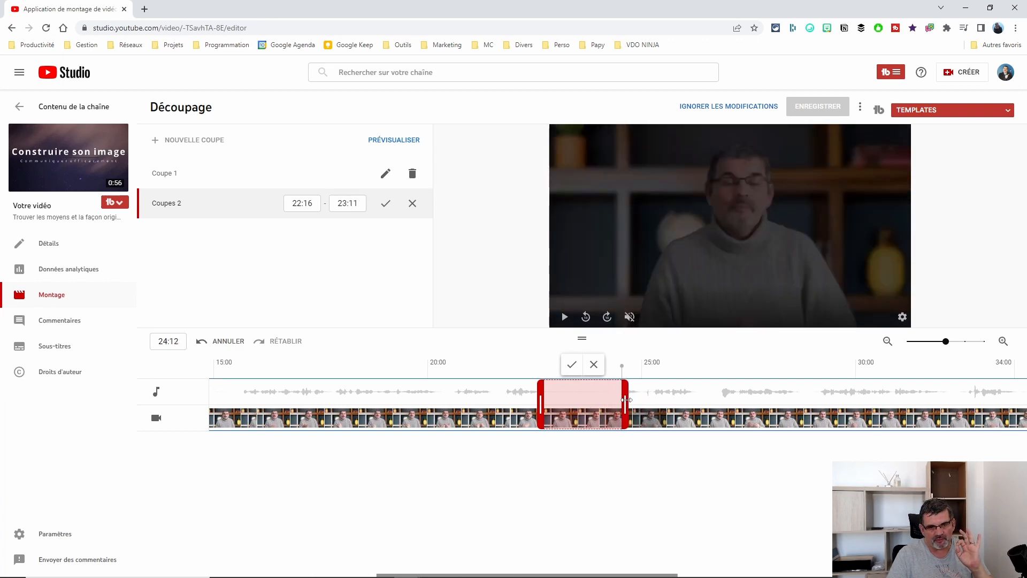
pyautogui.click(572, 367)
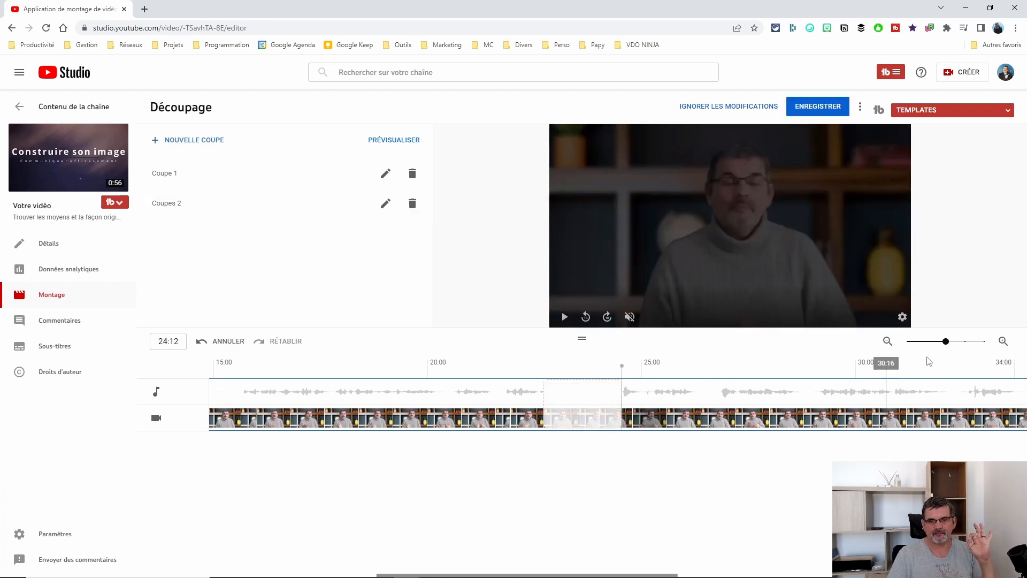
# Preview the edited video from 07:19, just before the first cut, until past the second cut, then pause and move the playhead to 32:05.
pyautogui.click(888, 341)
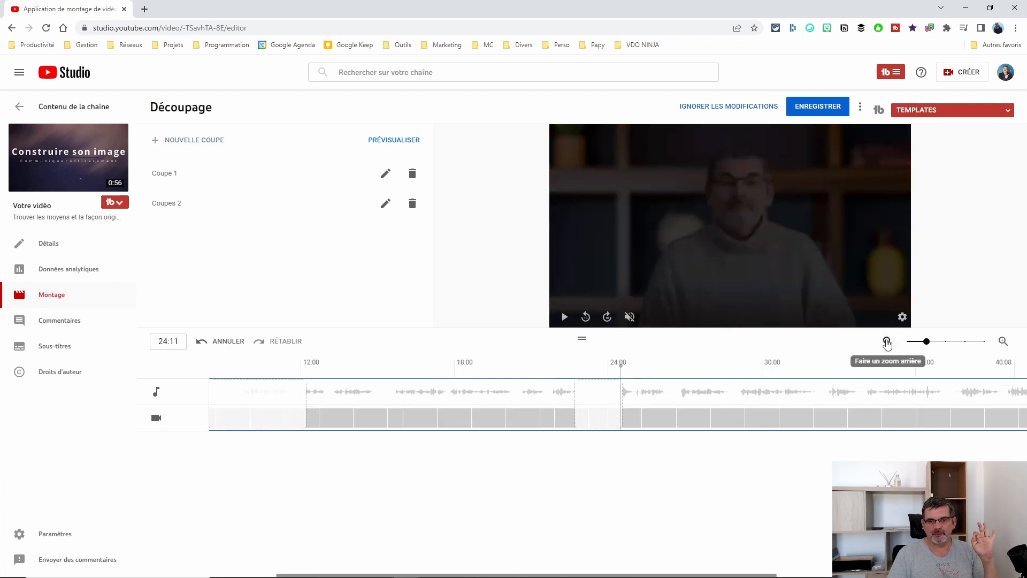
pyautogui.click(888, 341)
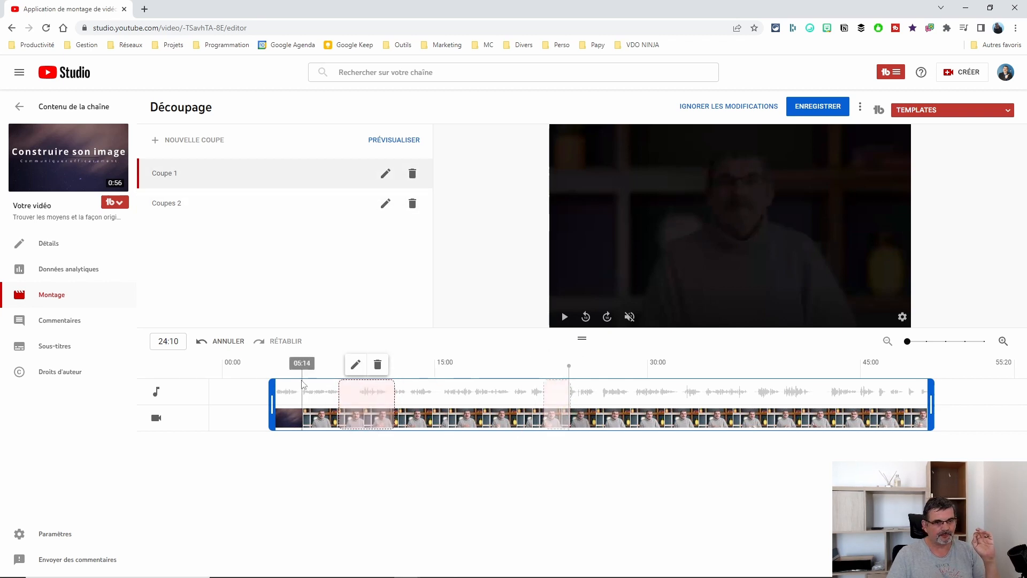
pyautogui.click(329, 388)
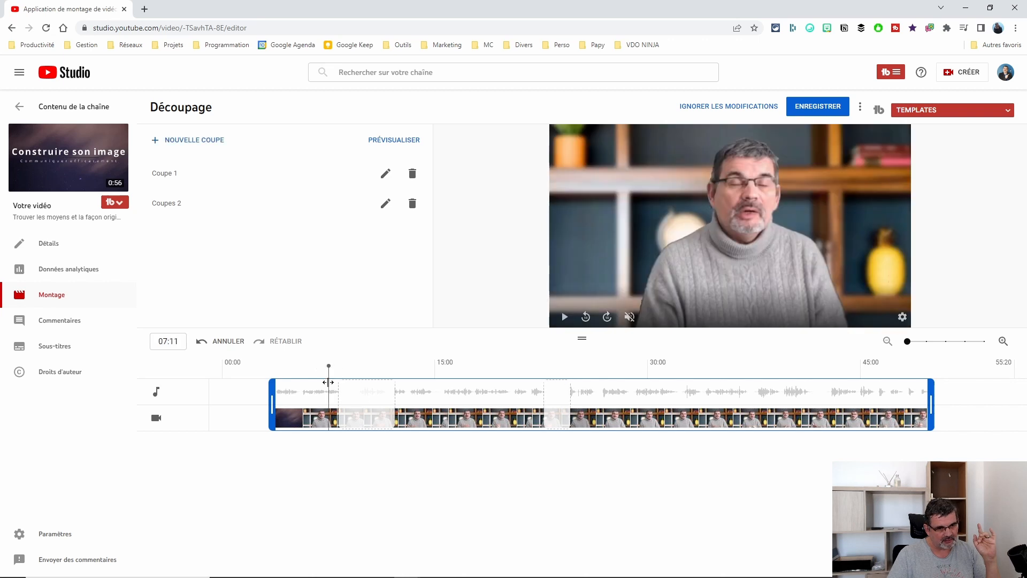
pyautogui.moveTo(328, 375); pyautogui.dragTo(333, 376)
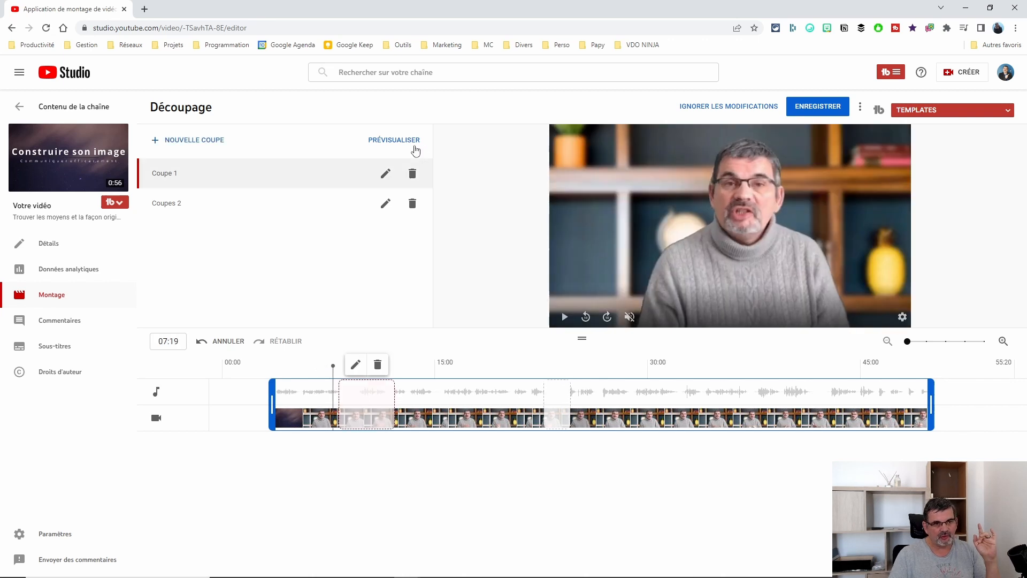
pyautogui.click(393, 141)
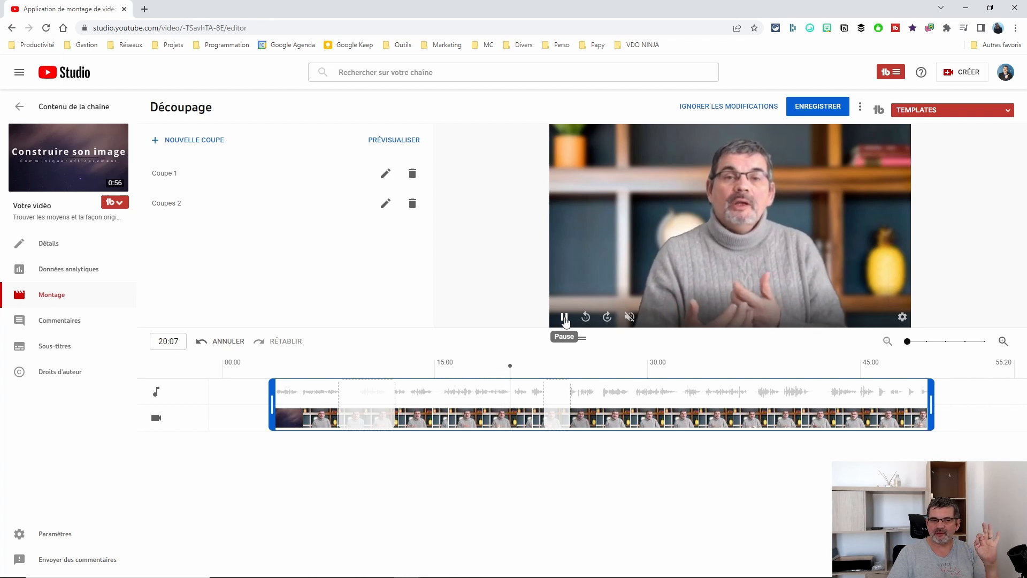
pyautogui.moveTo(557, 422)
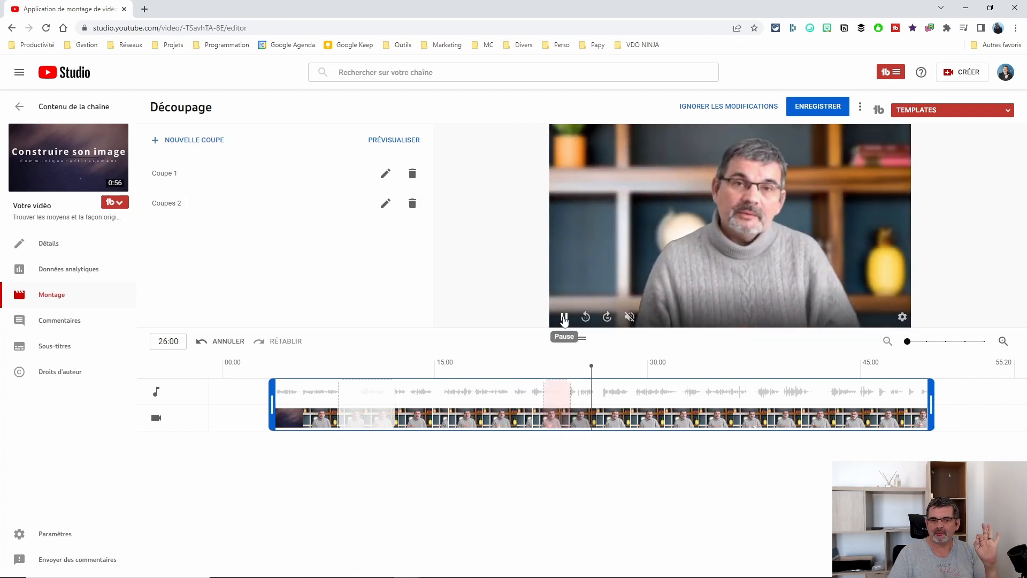
pyautogui.click(564, 319)
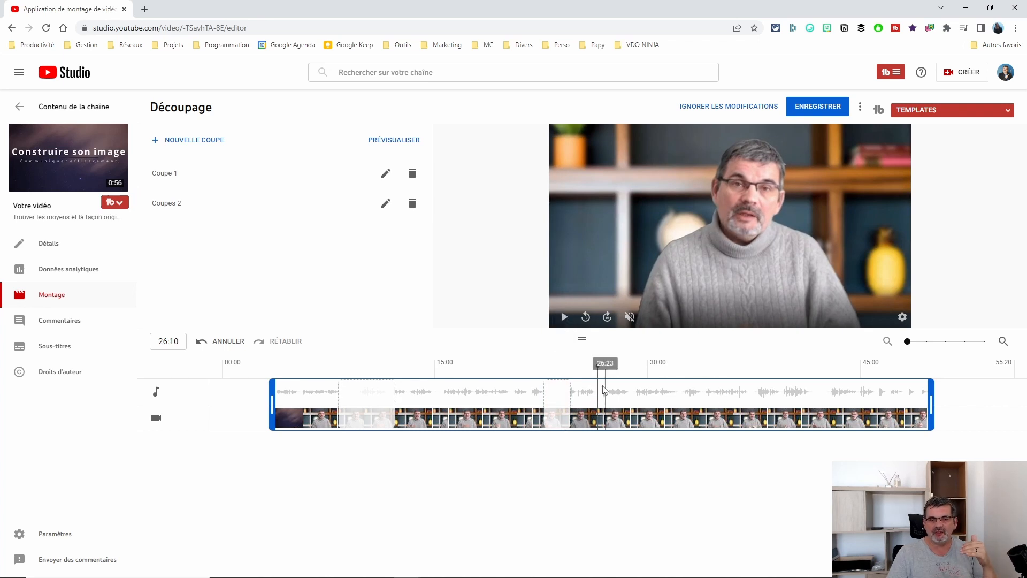
pyautogui.click(622, 375)
pyautogui.moveTo(633, 383); pyautogui.dragTo(680, 388)
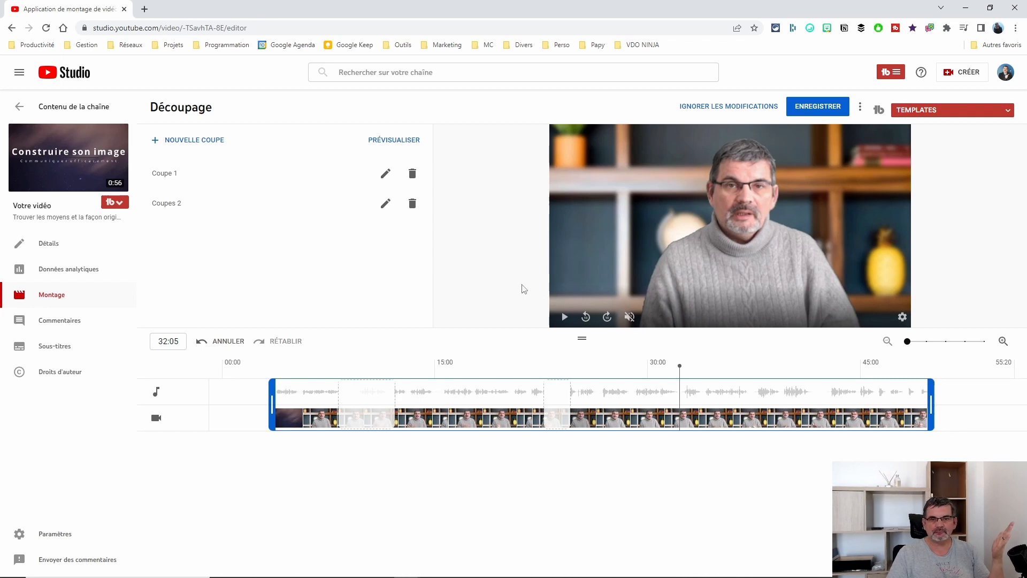
# Save the edits, confirm the modifications, and open the video's details page.
pyautogui.click(807, 107)
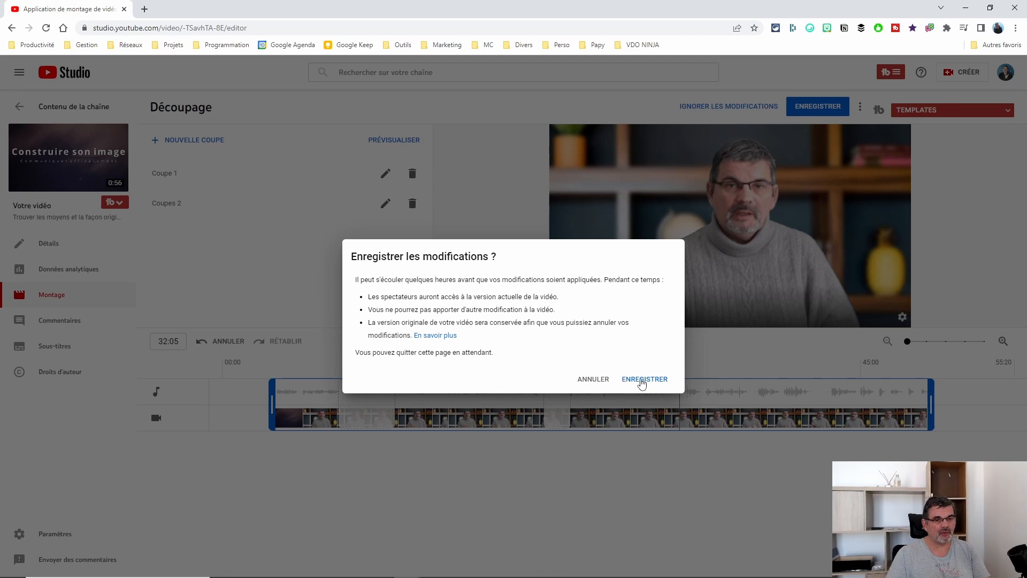
pyautogui.click(642, 380)
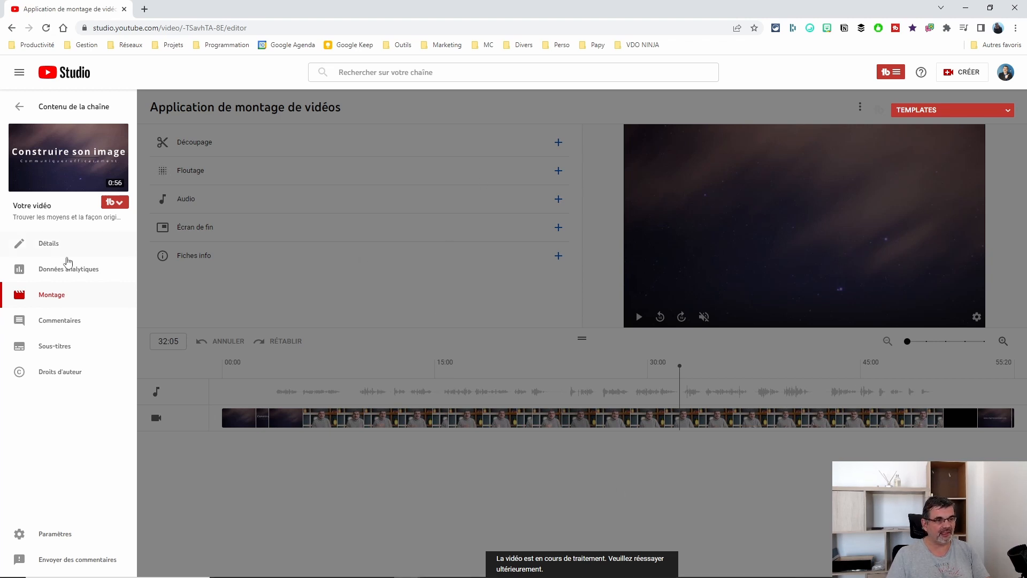
pyautogui.click(48, 245)
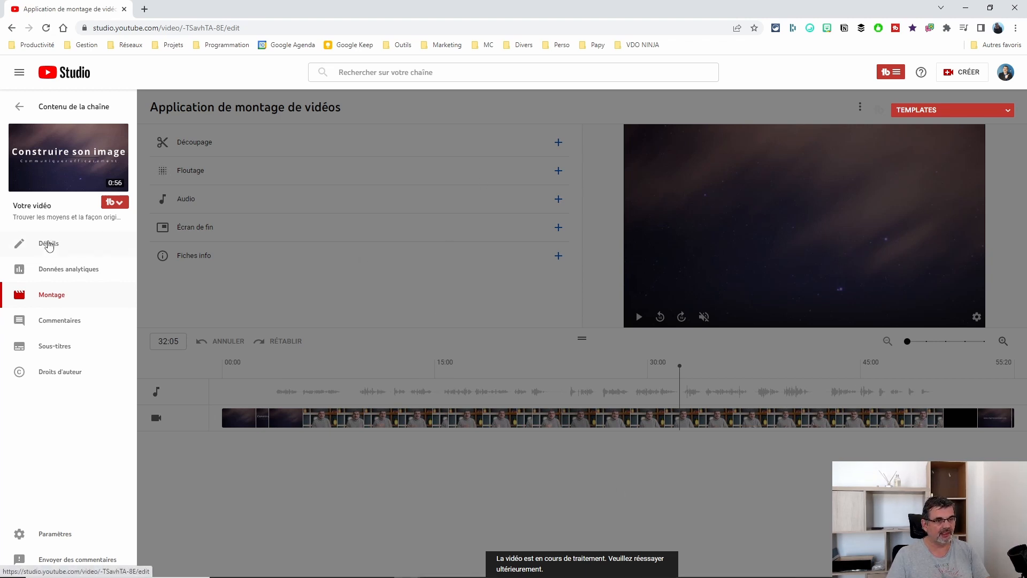